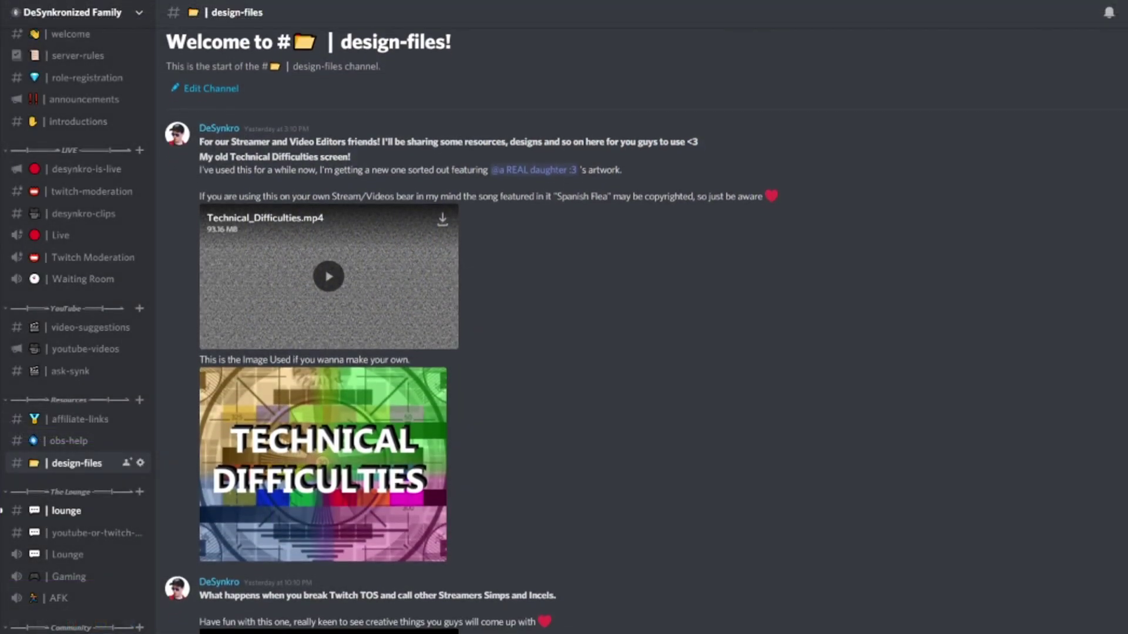
Step: Scroll the #design-files channel past the Sub Badges post to the Intermission Screen & Bar Overlay message
scroll(470, 328, down, 3)
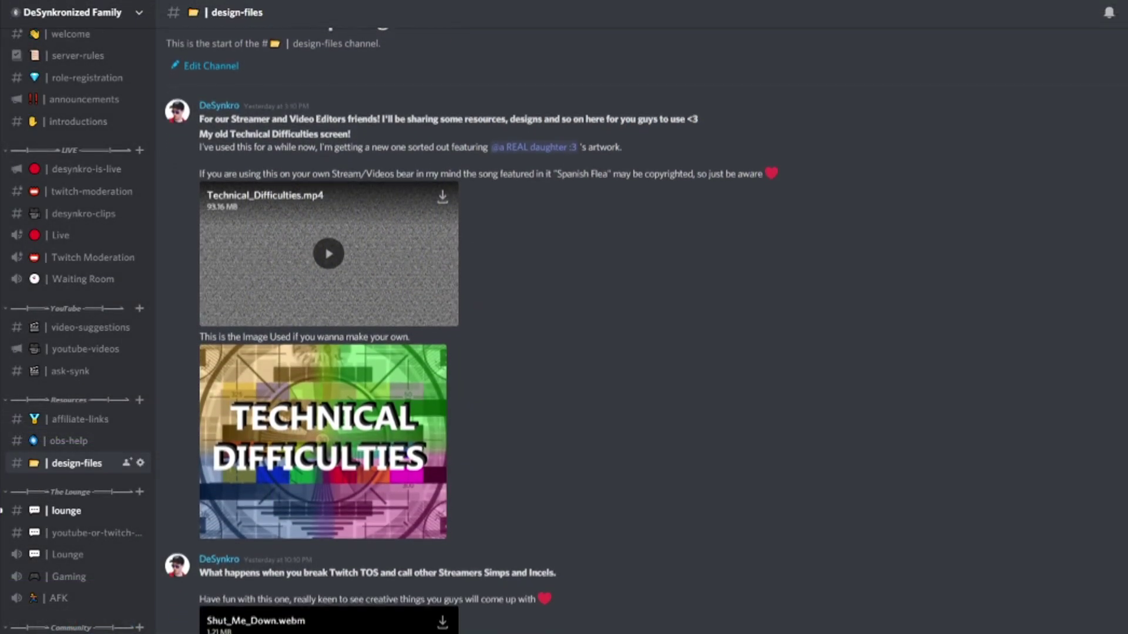
scroll(470, 329, down, 3)
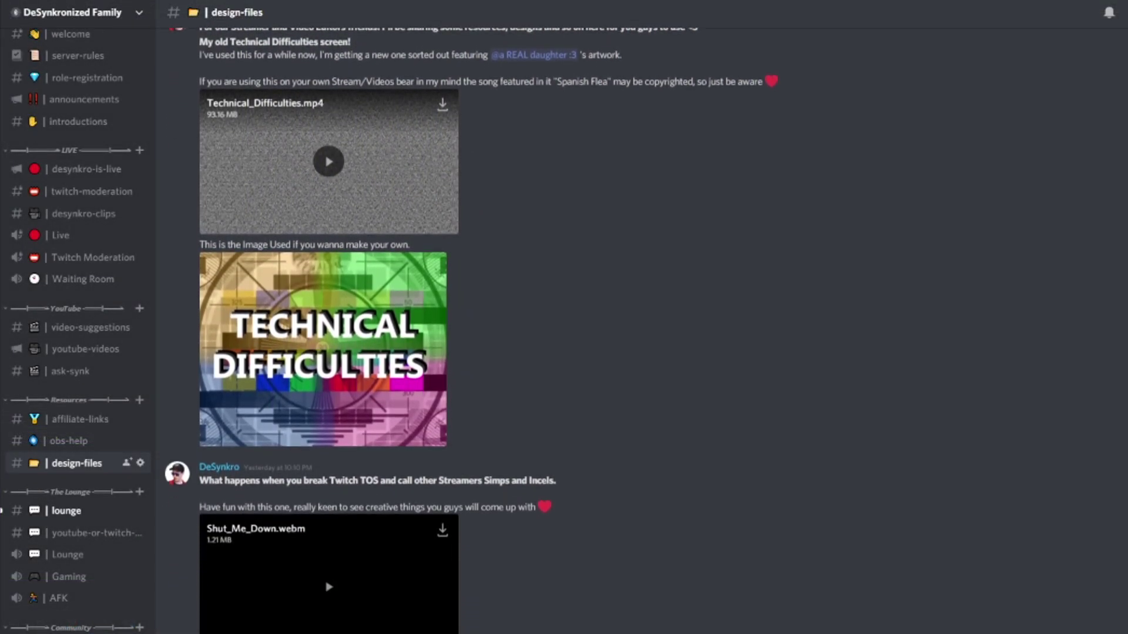
scroll(470, 328, down, 3)
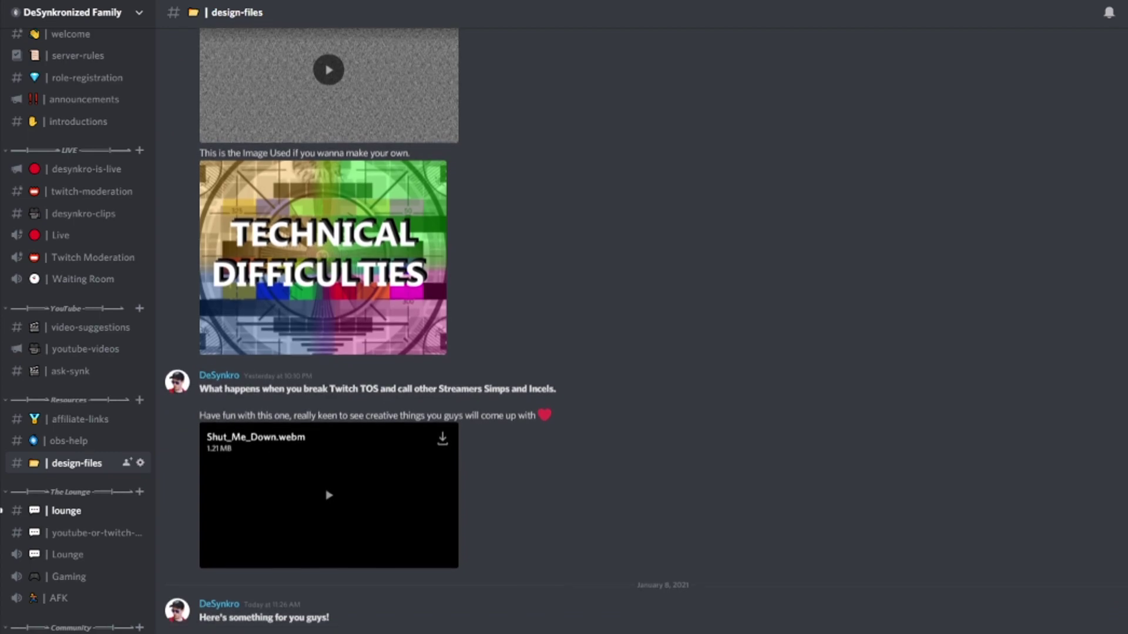
scroll(470, 329, down, 3)
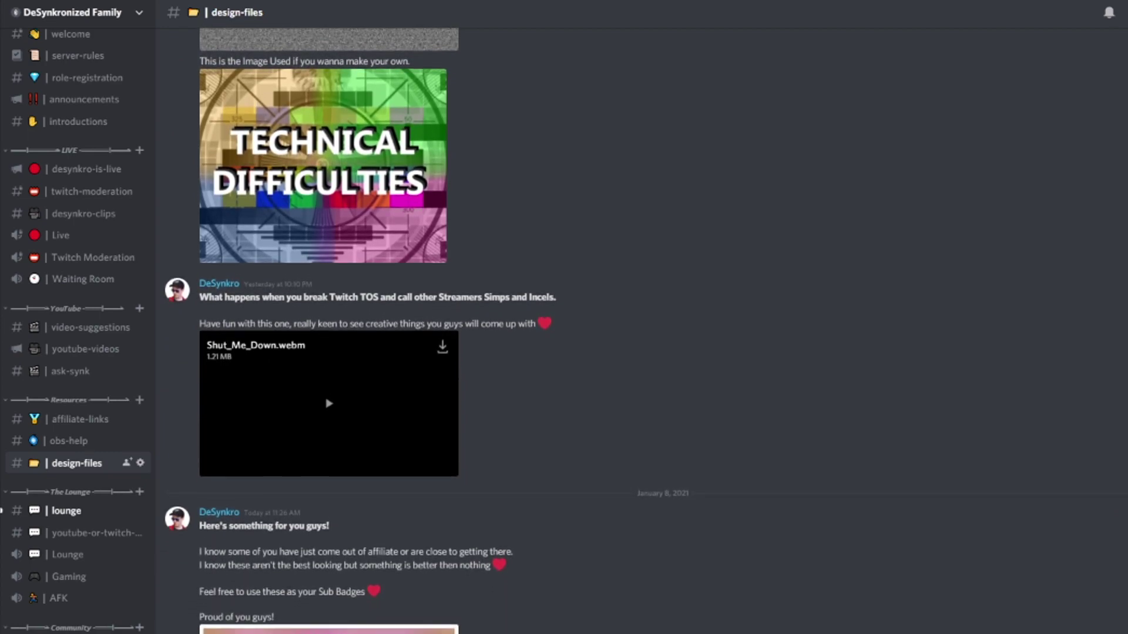
scroll(470, 329, down, 3)
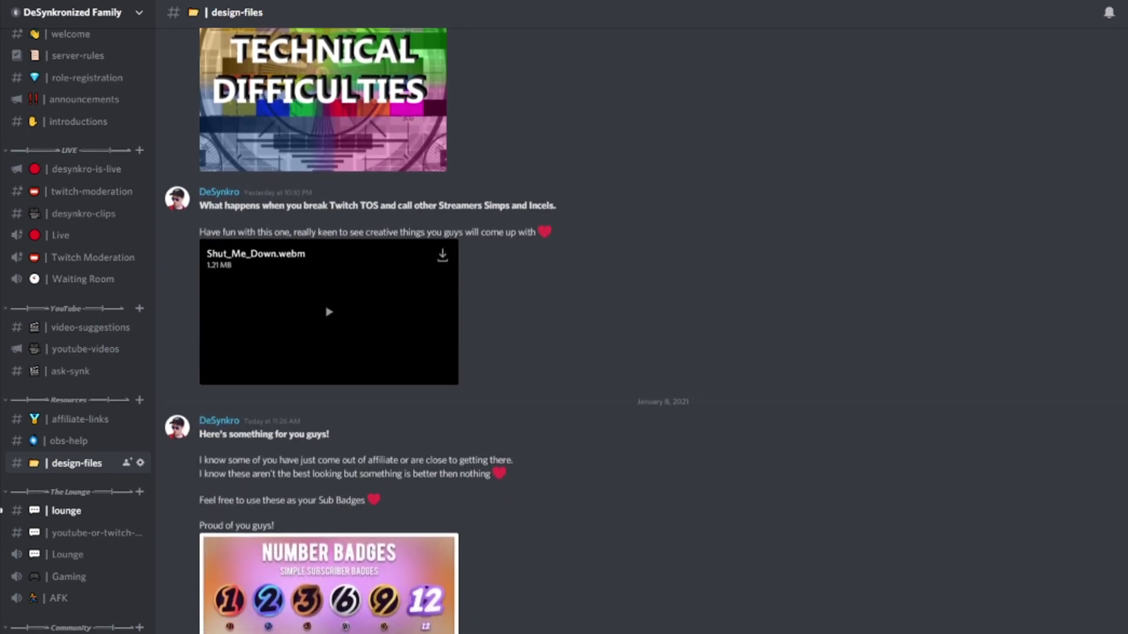
scroll(470, 329, down, 3)
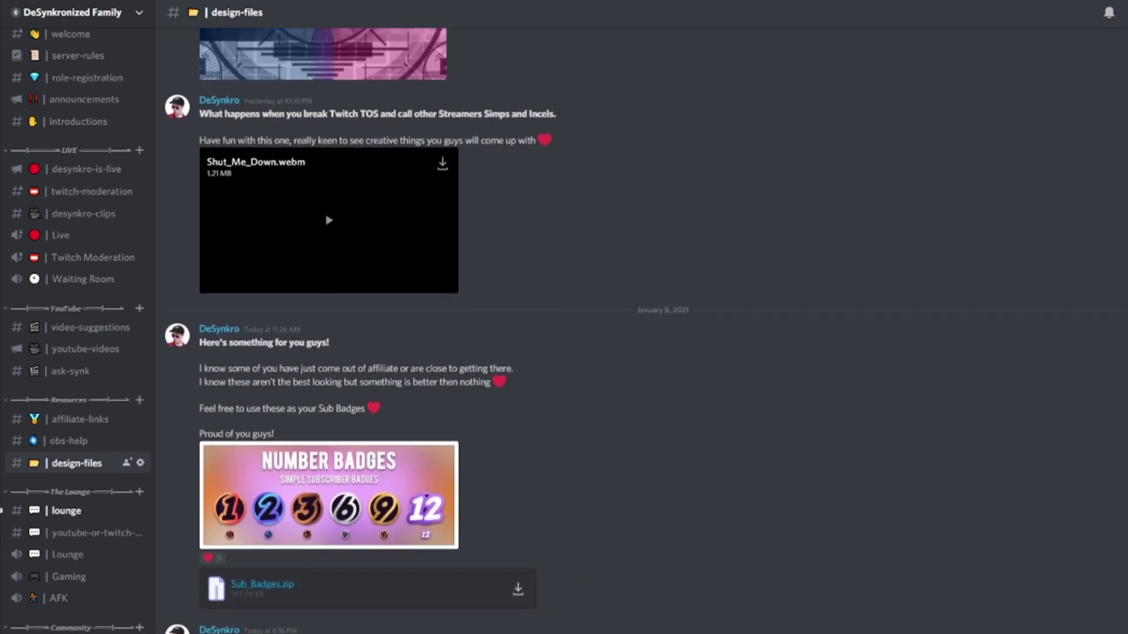
scroll(470, 328, down, 3)
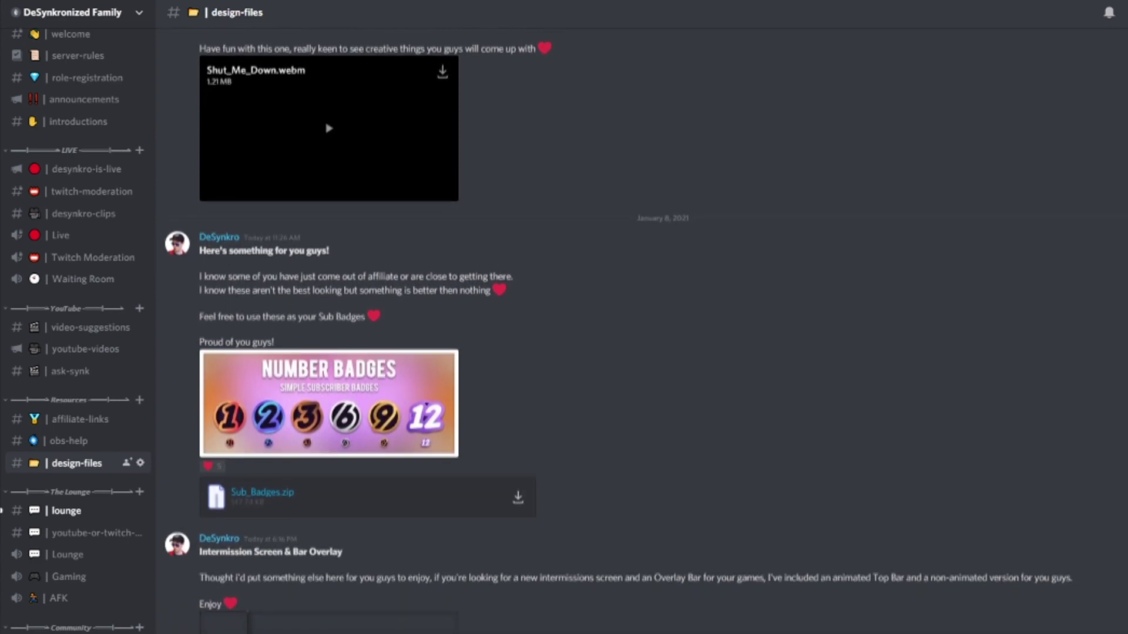
scroll(470, 328, down, 3)
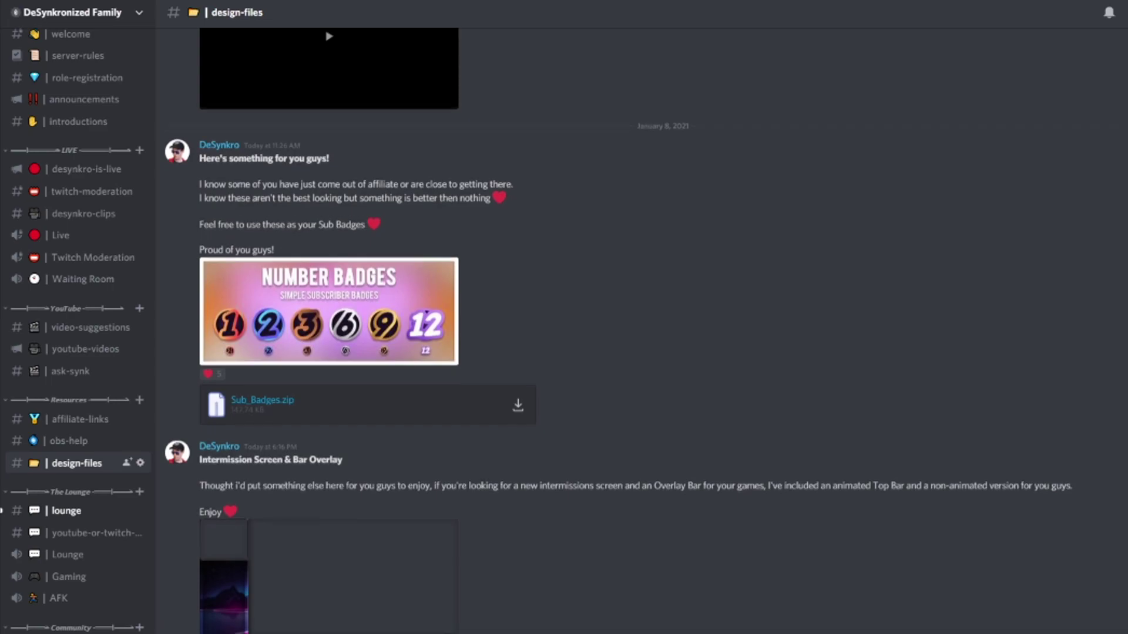
scroll(470, 329, down, 1)
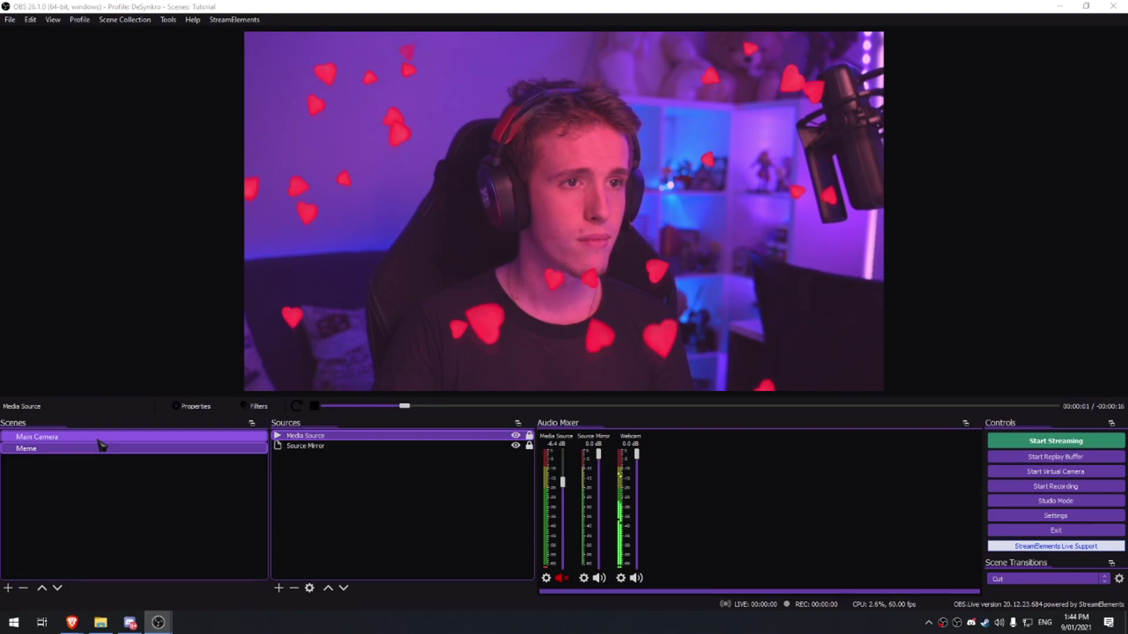
click(106, 447)
click(117, 436)
click(427, 503)
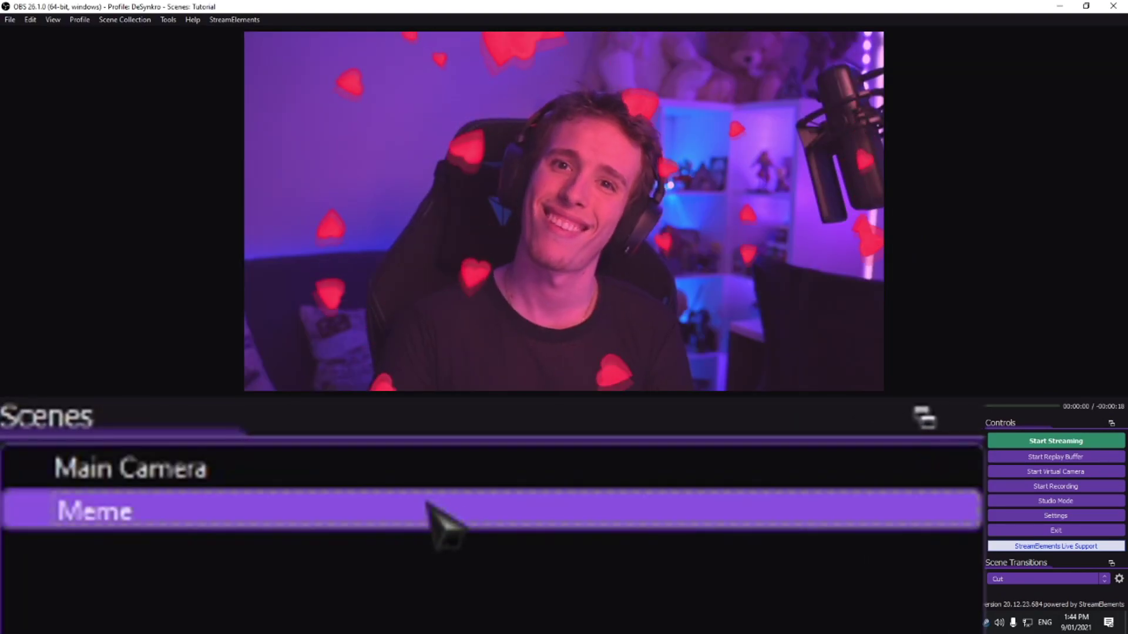
click(450, 479)
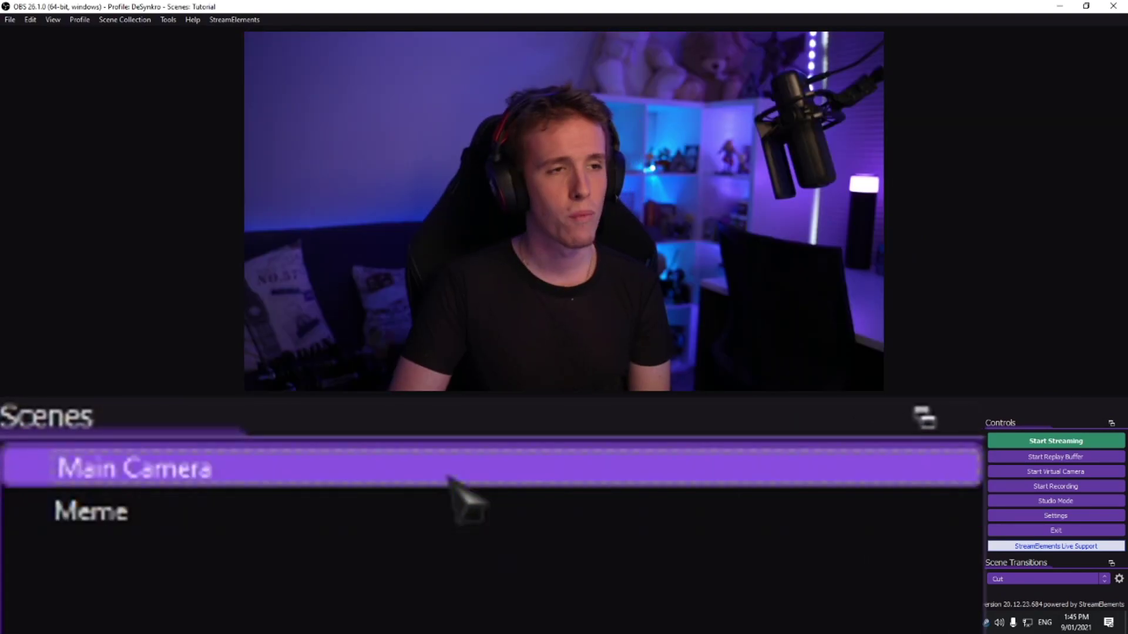
click(450, 512)
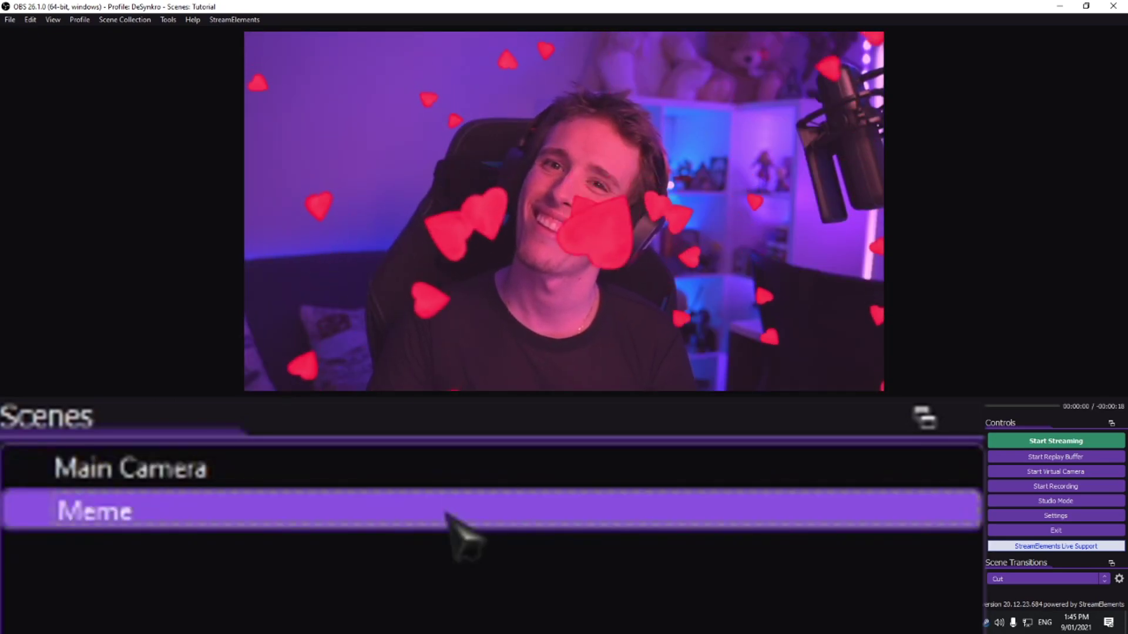
click(448, 473)
click(127, 449)
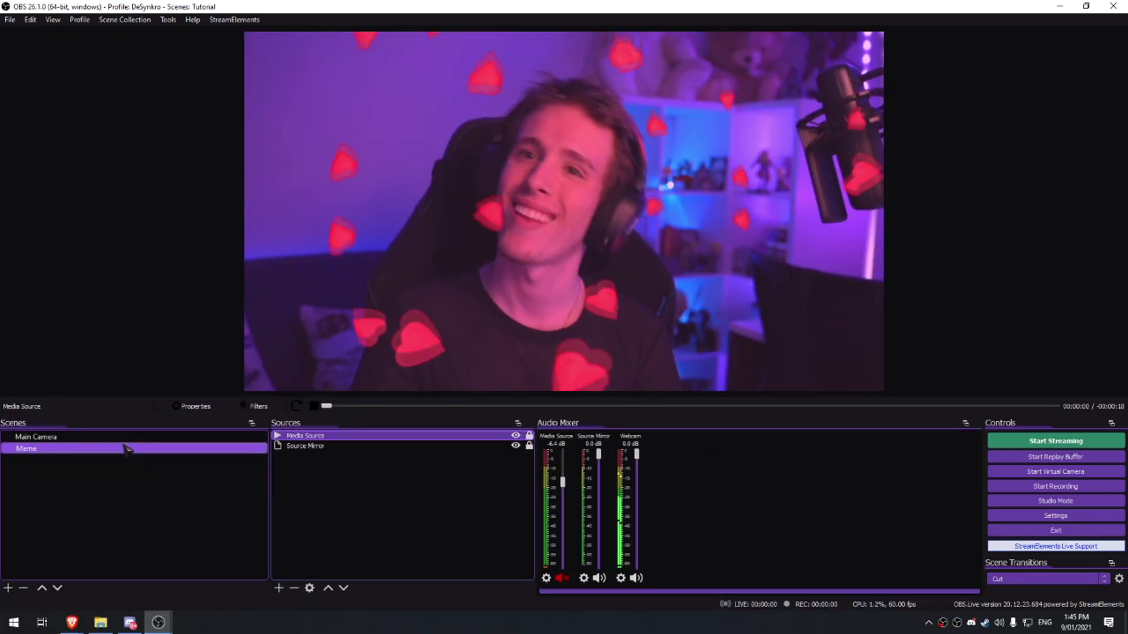
click(129, 437)
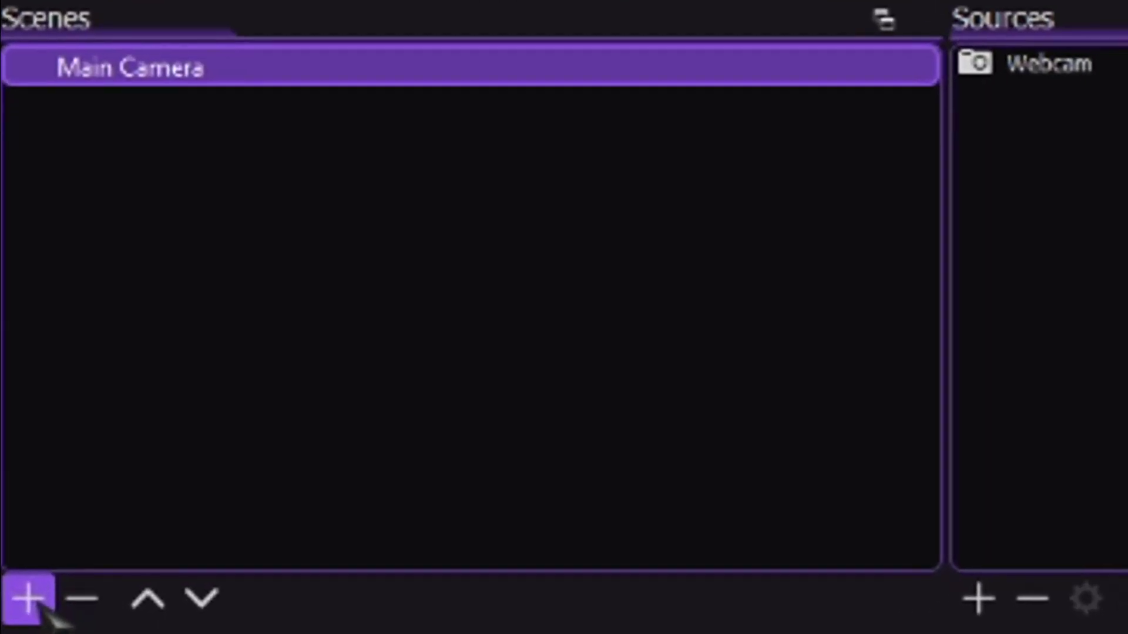
Step: Create a new scene named Meme
click(8, 588)
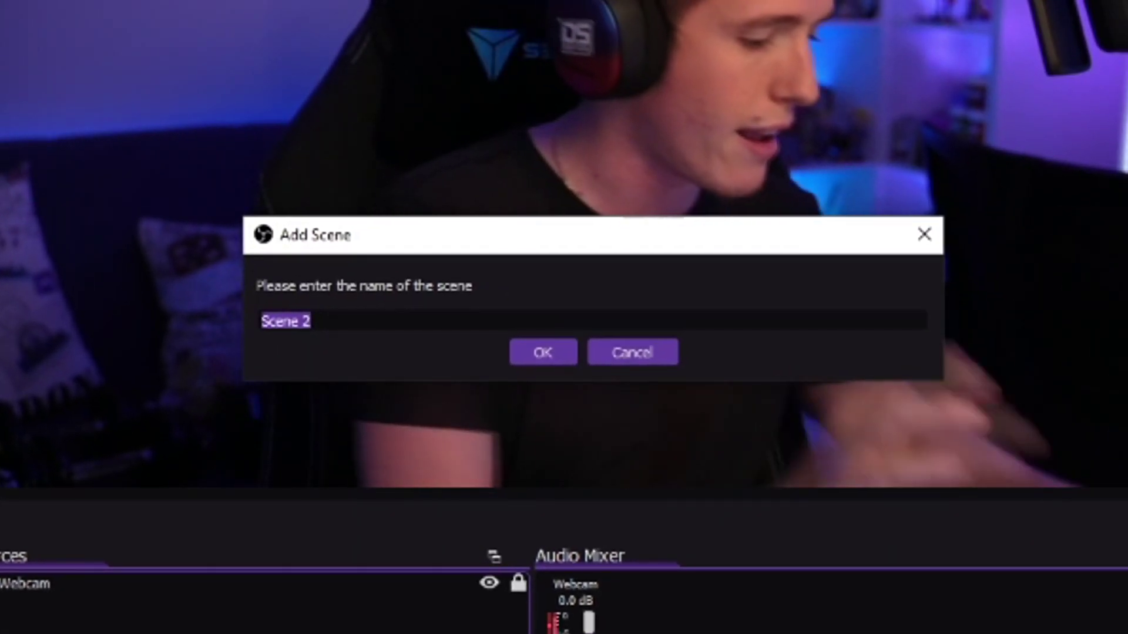
text(Meme)
key(Return)
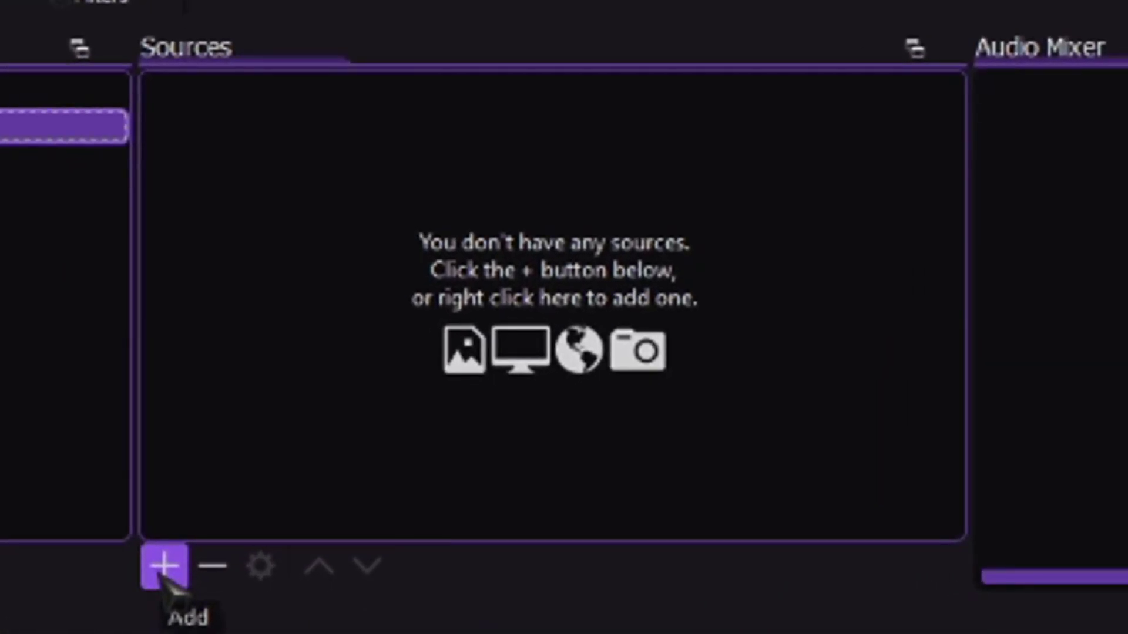
Step: Add a Source Mirror source set to mirror the Webcam, and lock it in place
click(278, 588)
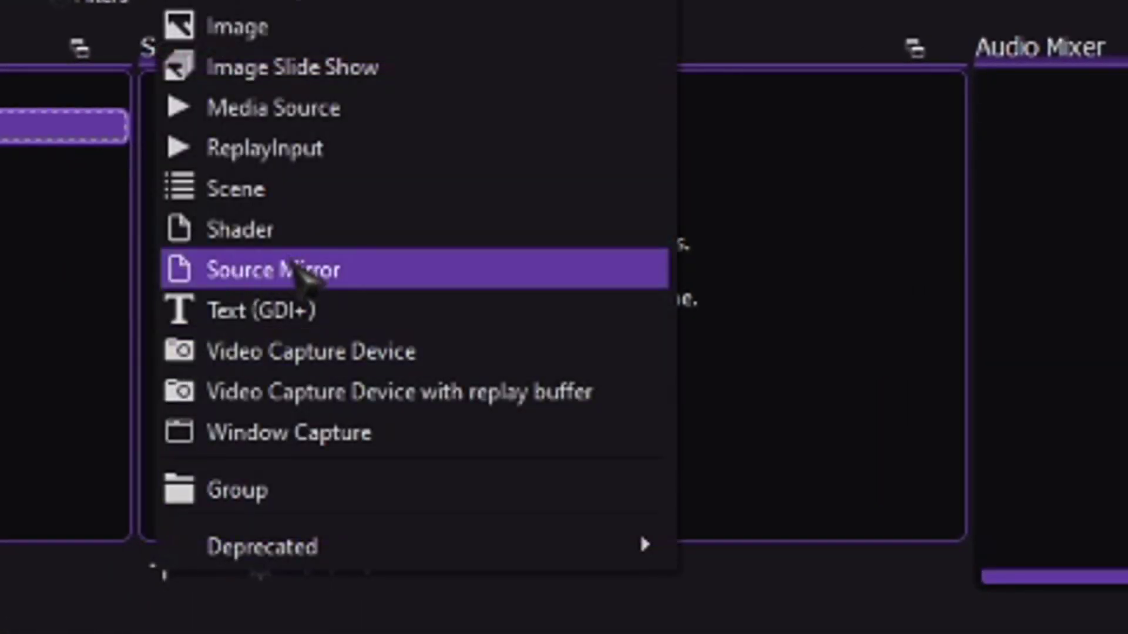
click(302, 270)
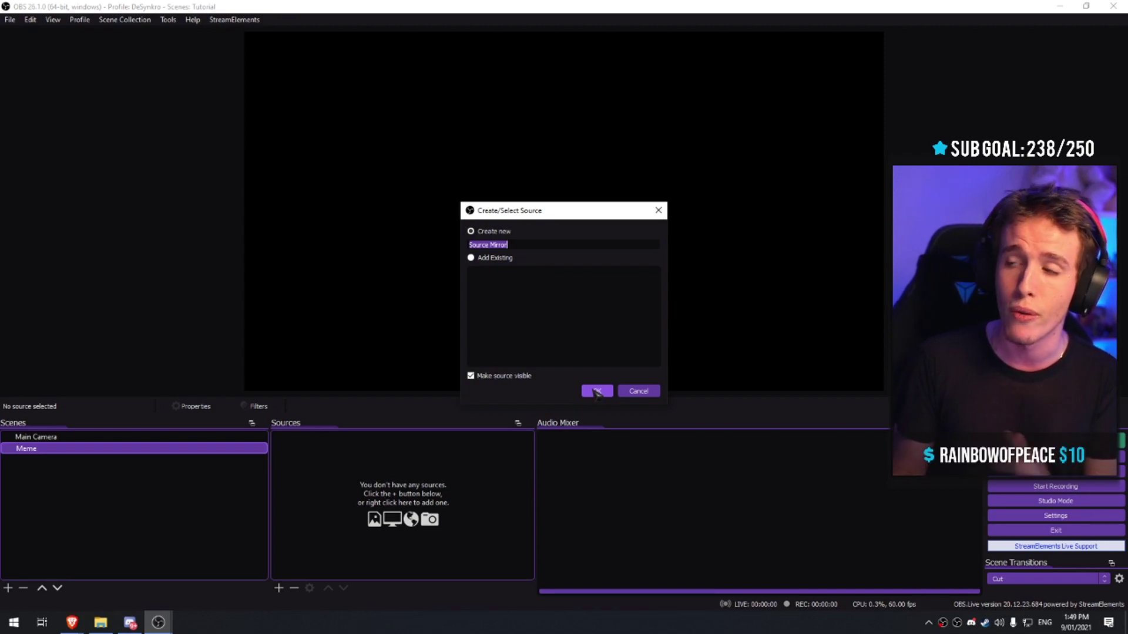
click(597, 392)
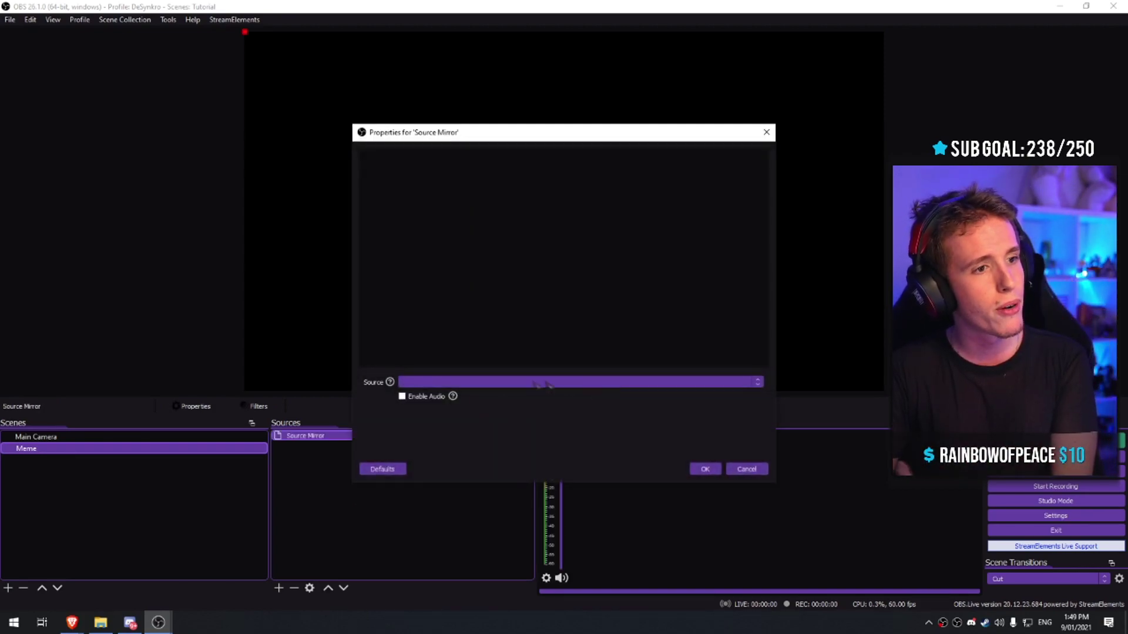
click(445, 383)
click(424, 407)
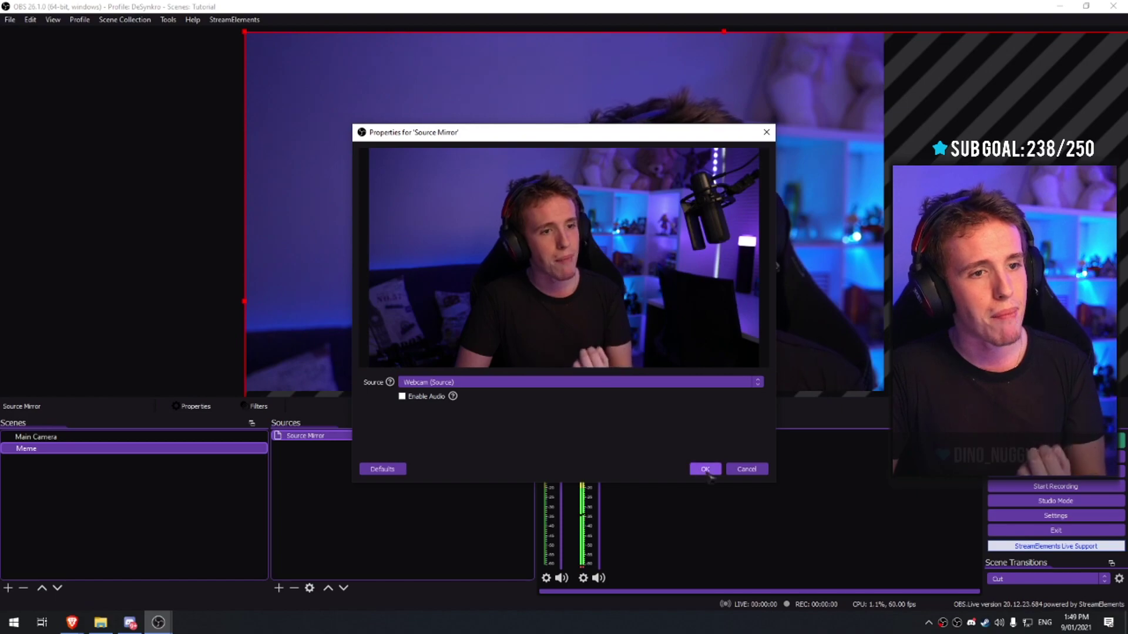
click(704, 468)
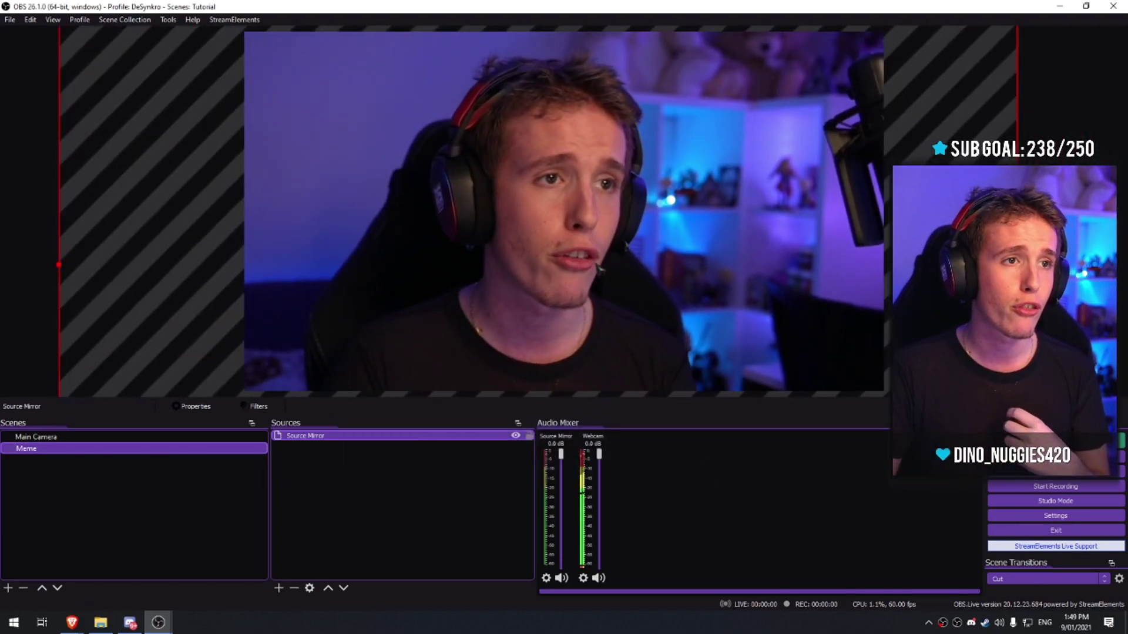
click(528, 436)
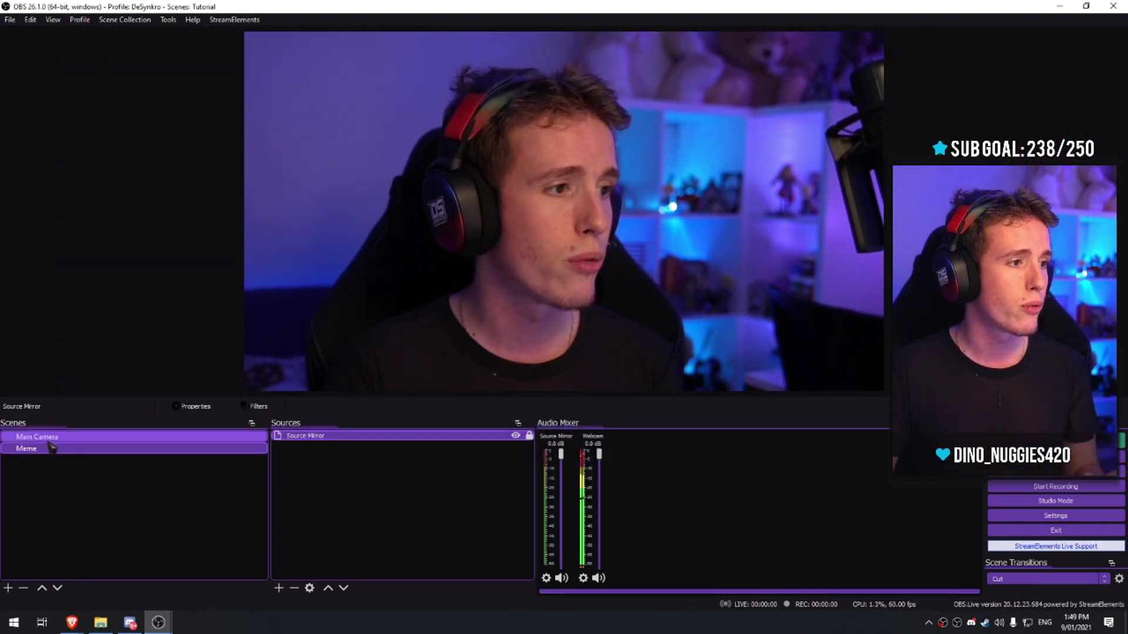
click(51, 449)
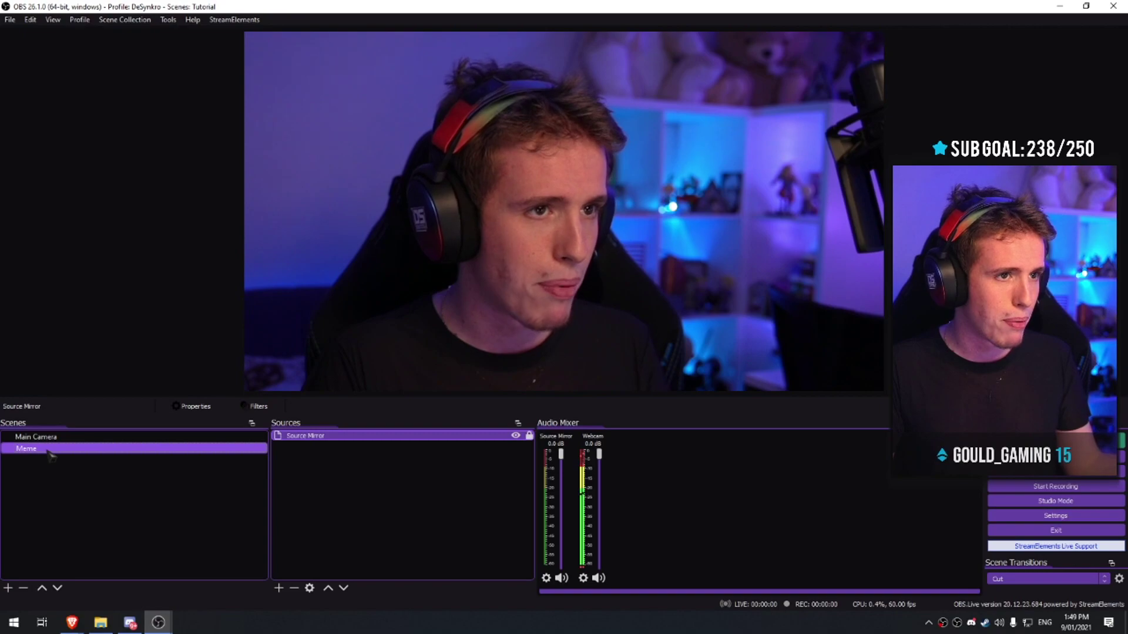
right_click(52, 455)
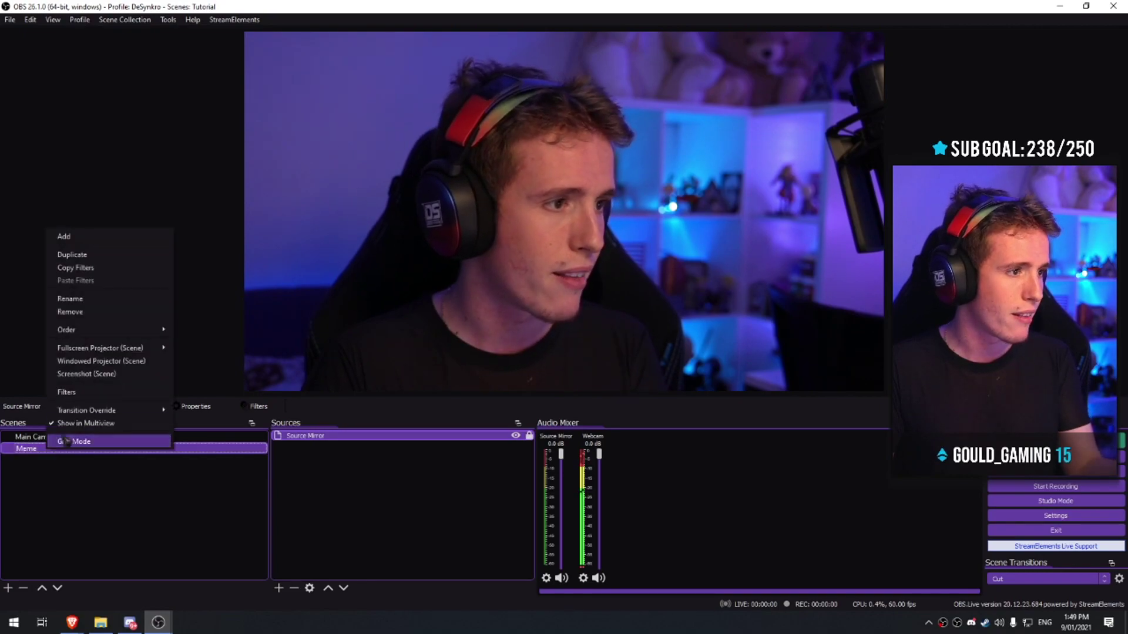
click(181, 523)
Step: Add a Color Correction filter to the Source Mirror
right_click(306, 435)
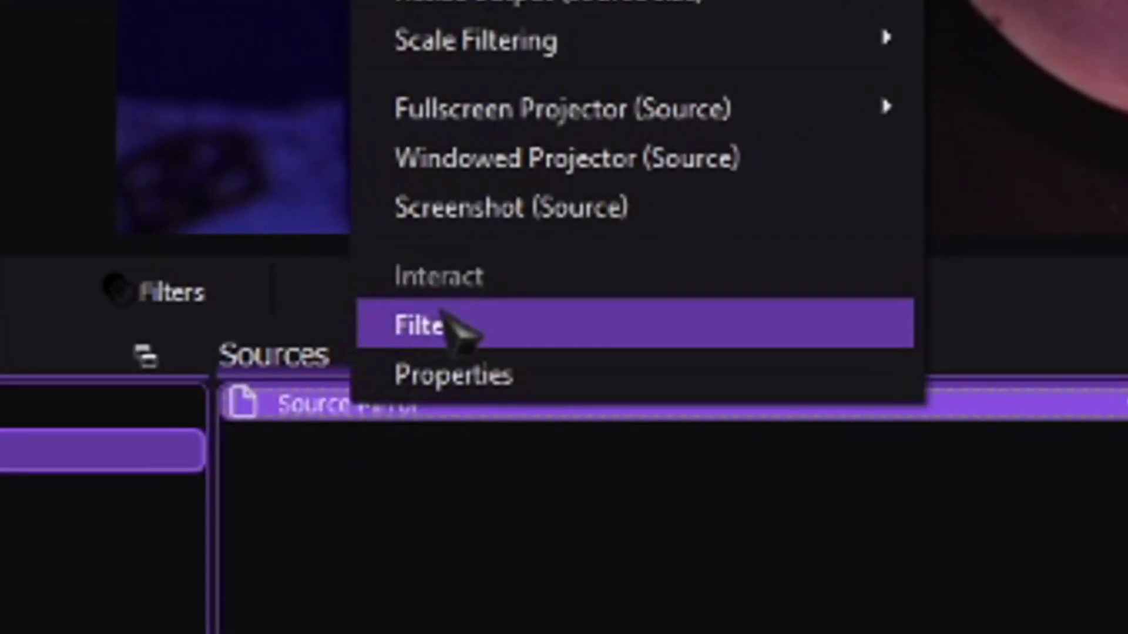
click(467, 326)
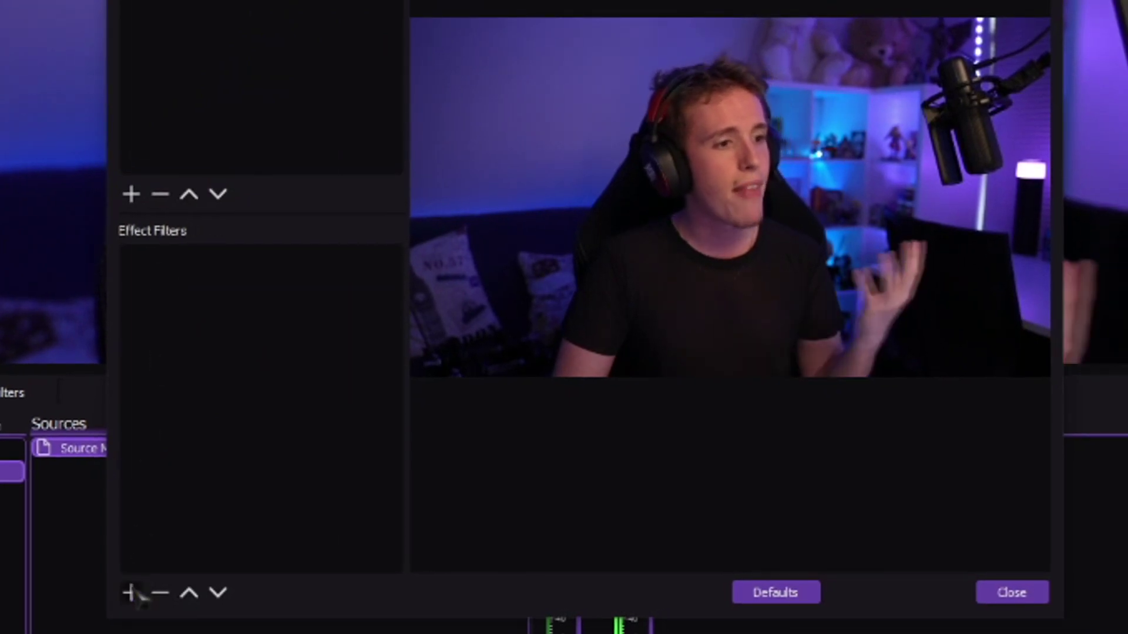
click(132, 593)
click(226, 106)
click(536, 245)
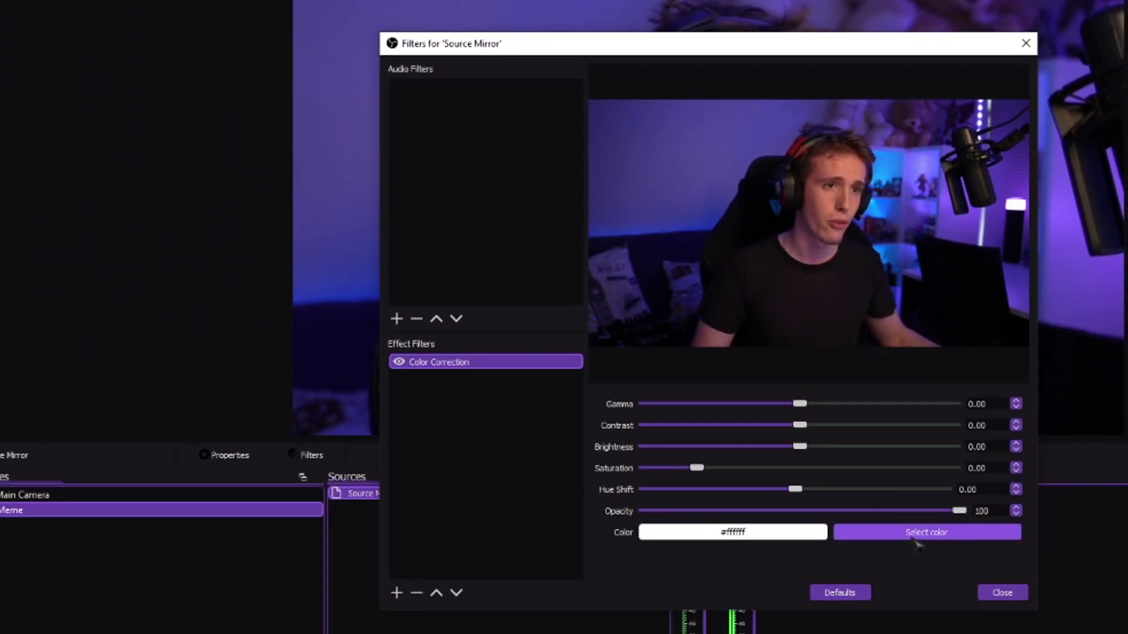
Step: Set the correction colour to #5f3c56, contrast to 2.00, and brighten slightly
click(917, 534)
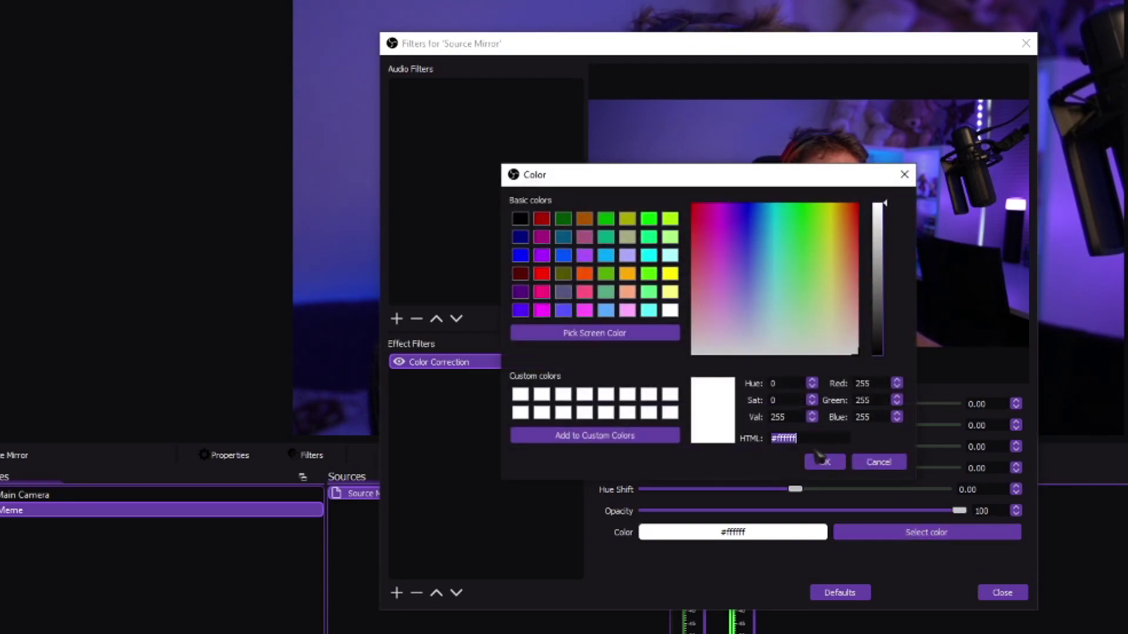
text(#5f3c56)
click(825, 462)
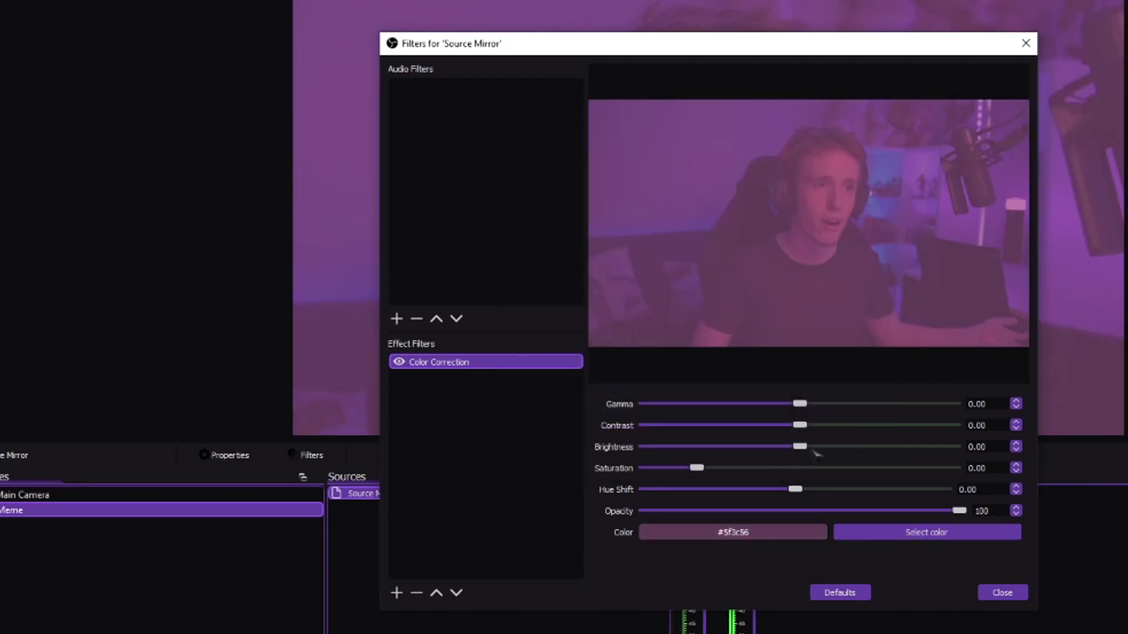
drag(818, 423, 991, 436)
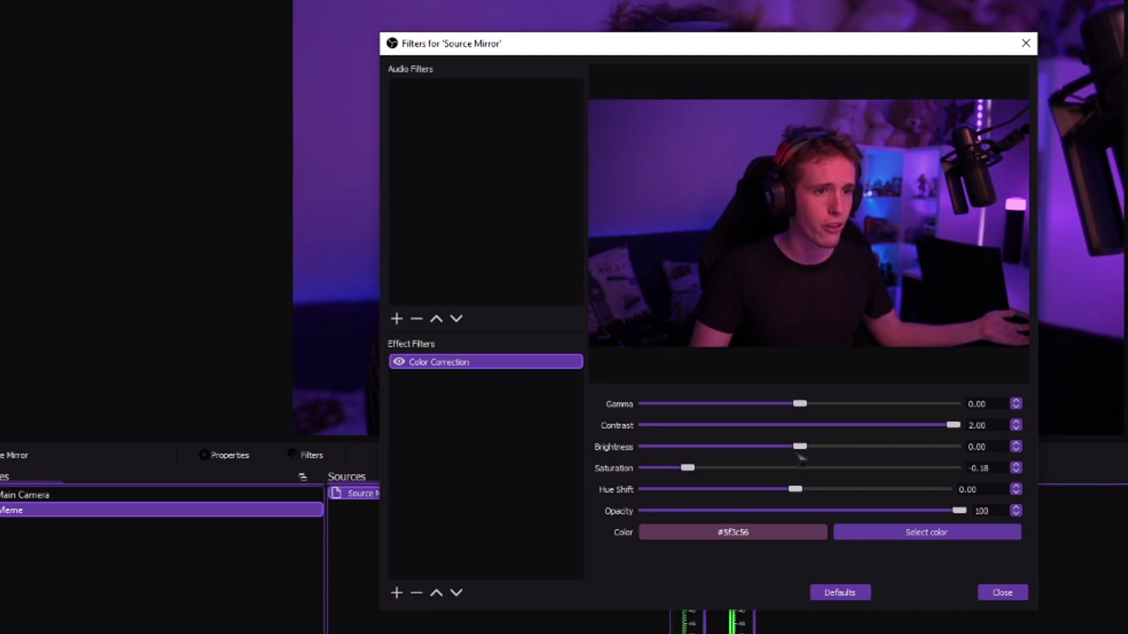
drag(798, 456, 814, 456)
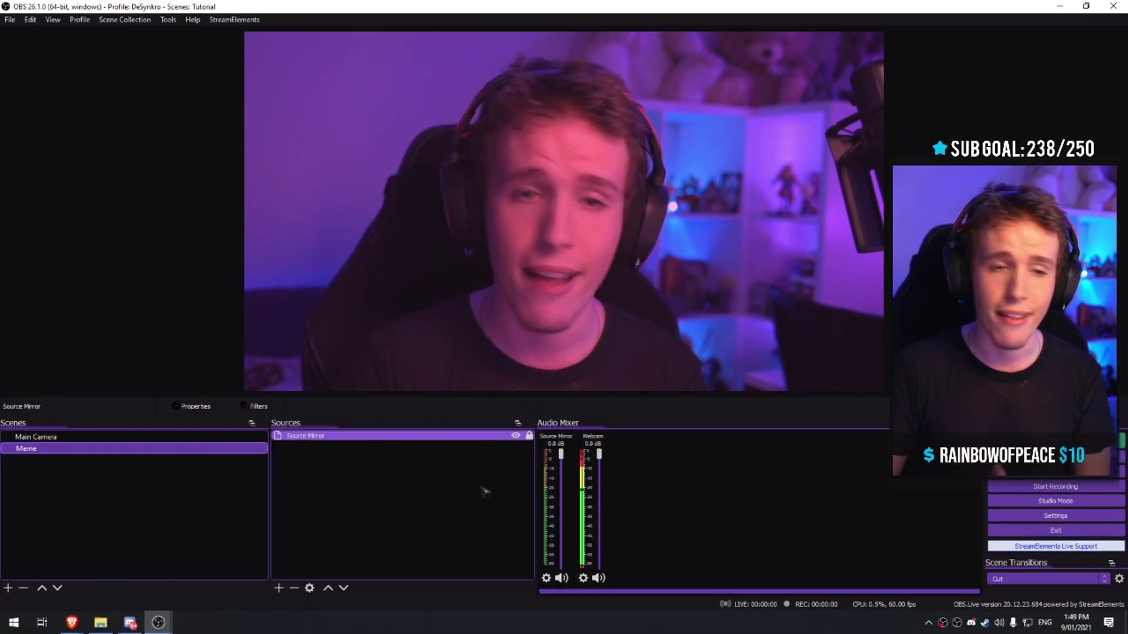
click(120, 441)
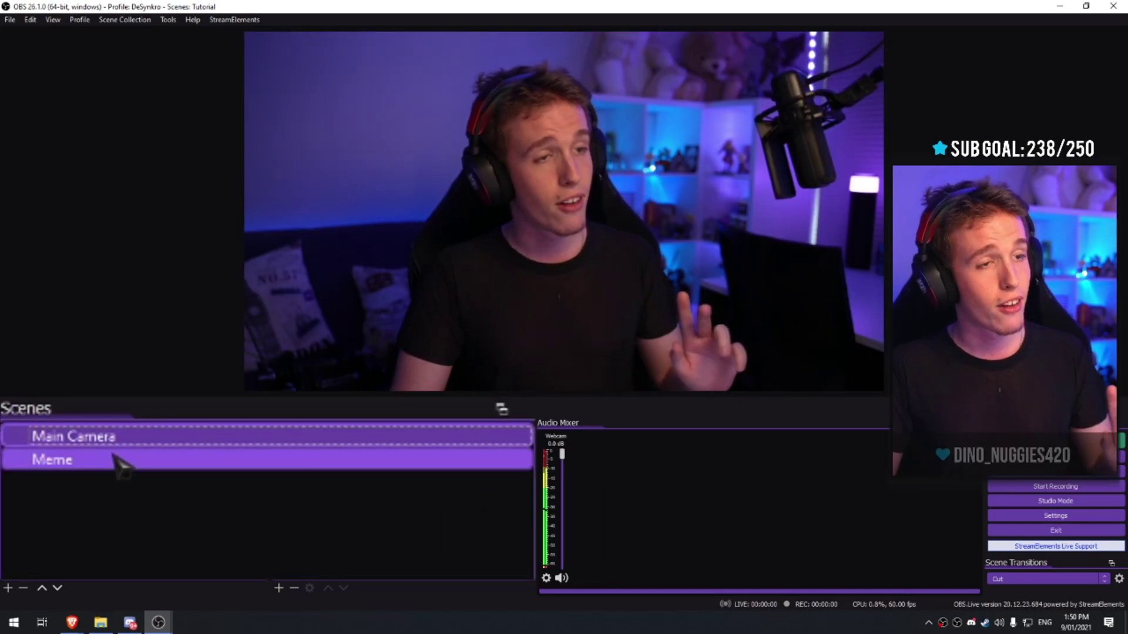
click(115, 458)
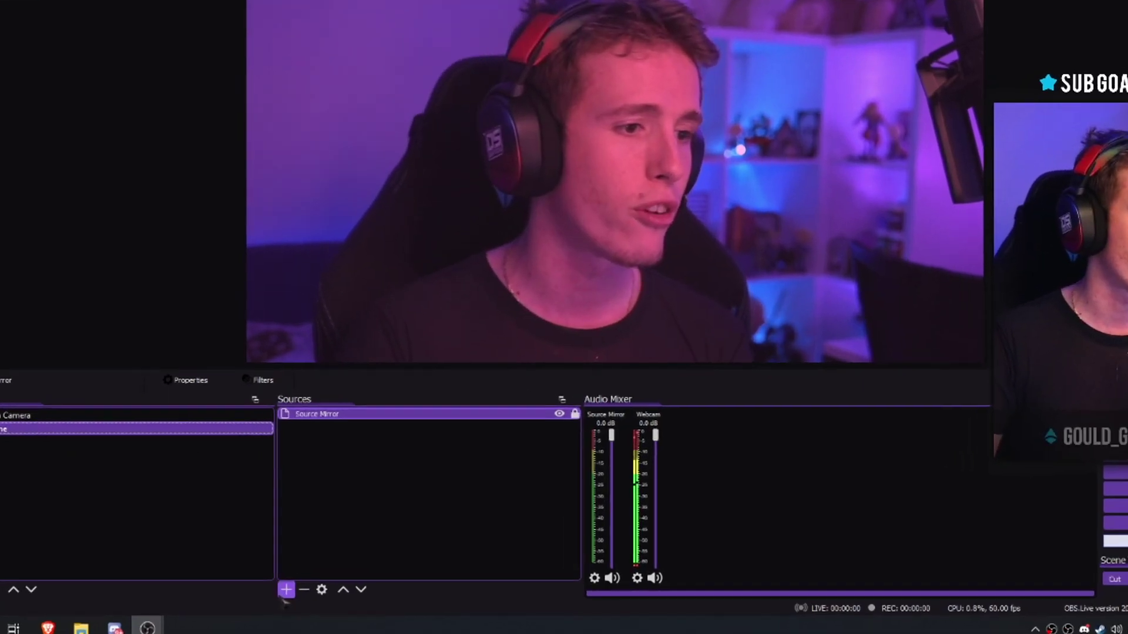
Step: Add a looping media source named Meme Hearts playing the Love 720.webm hearts video
click(279, 588)
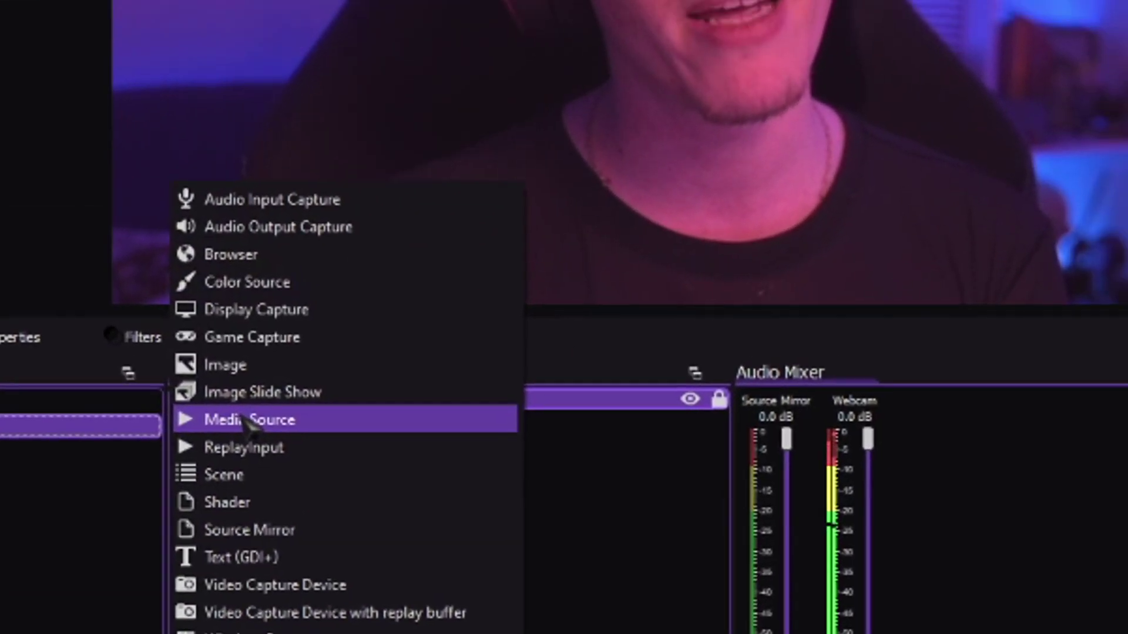
click(382, 306)
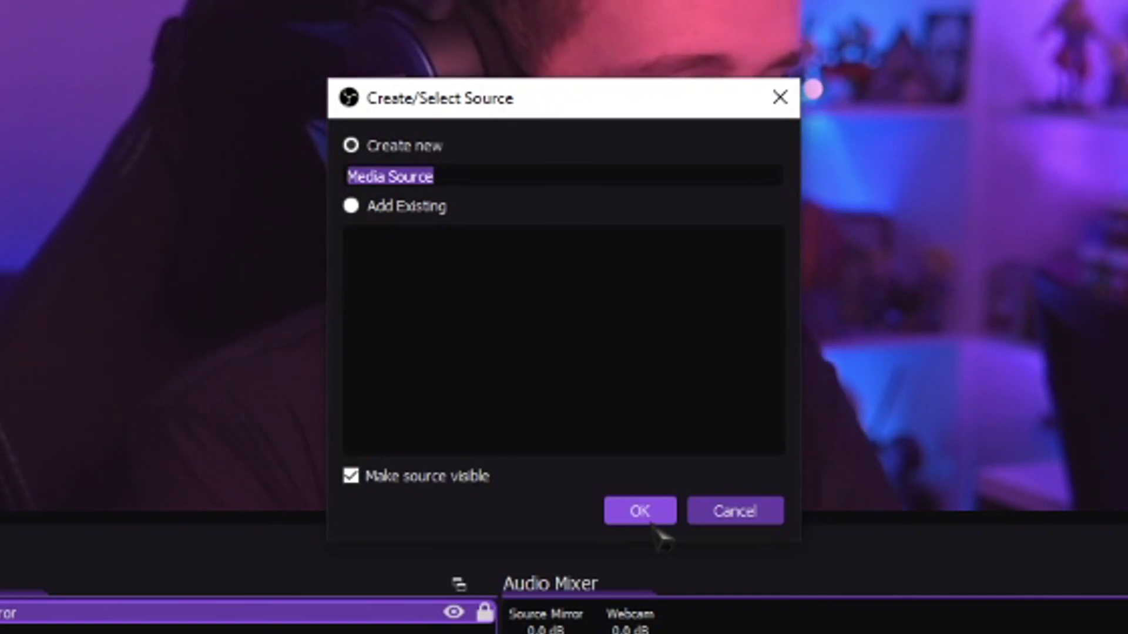
text(Meme Hearts)
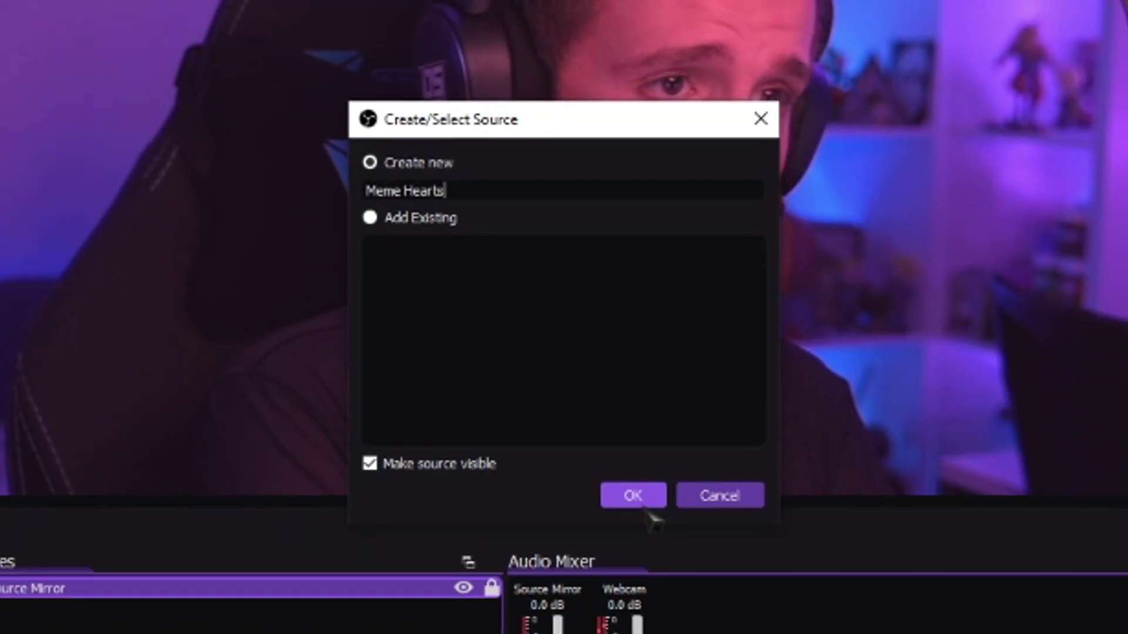
click(653, 524)
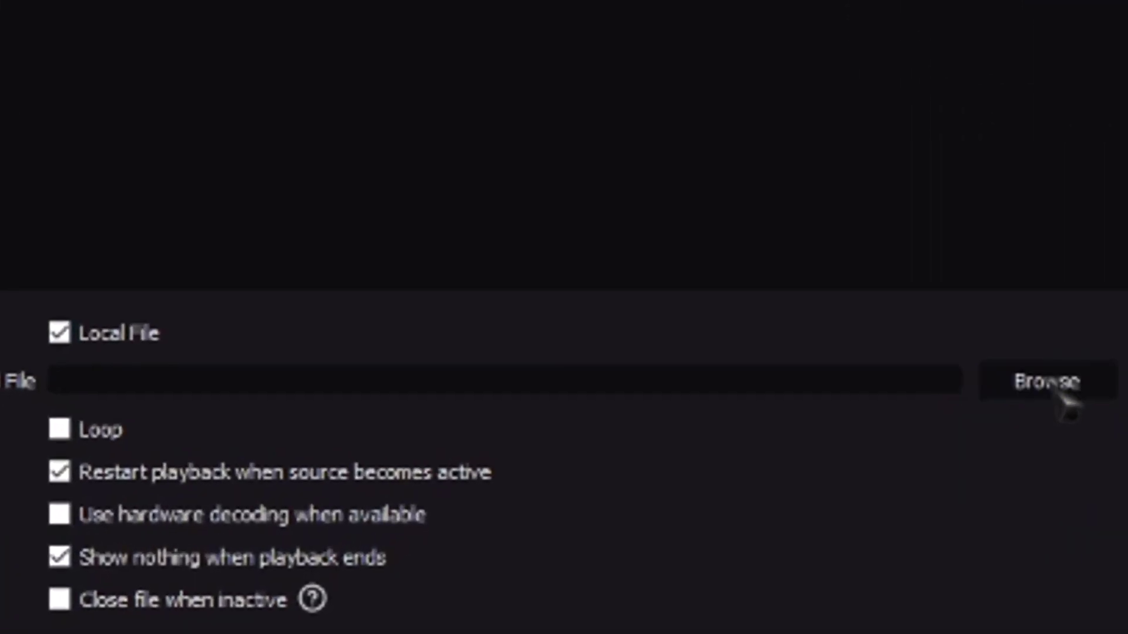
click(852, 455)
double_click(502, 187)
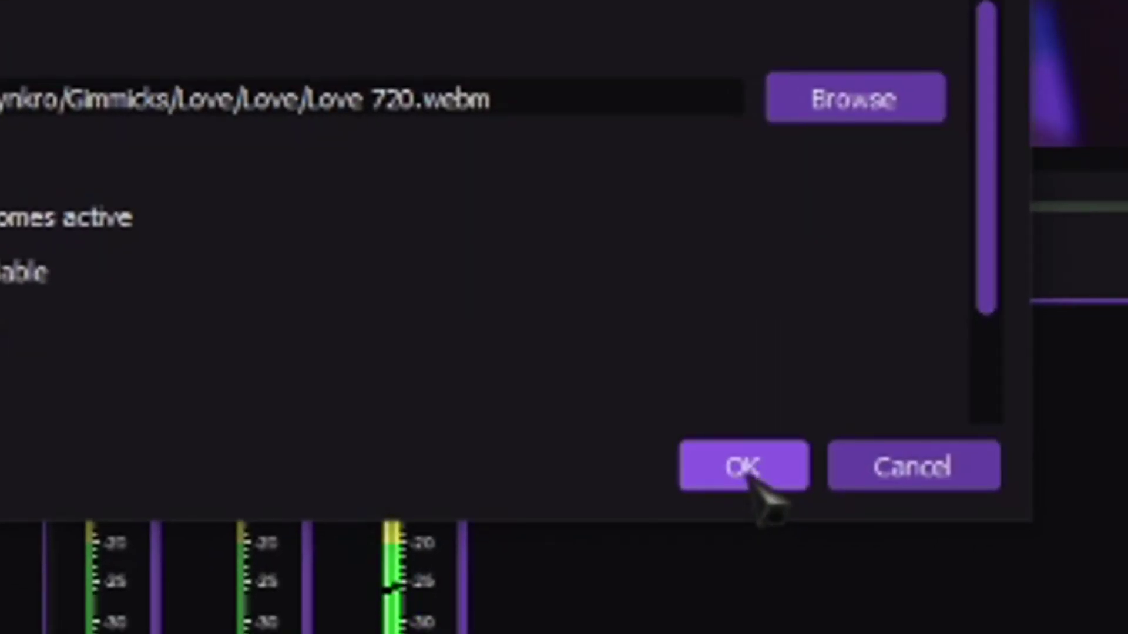
click(743, 467)
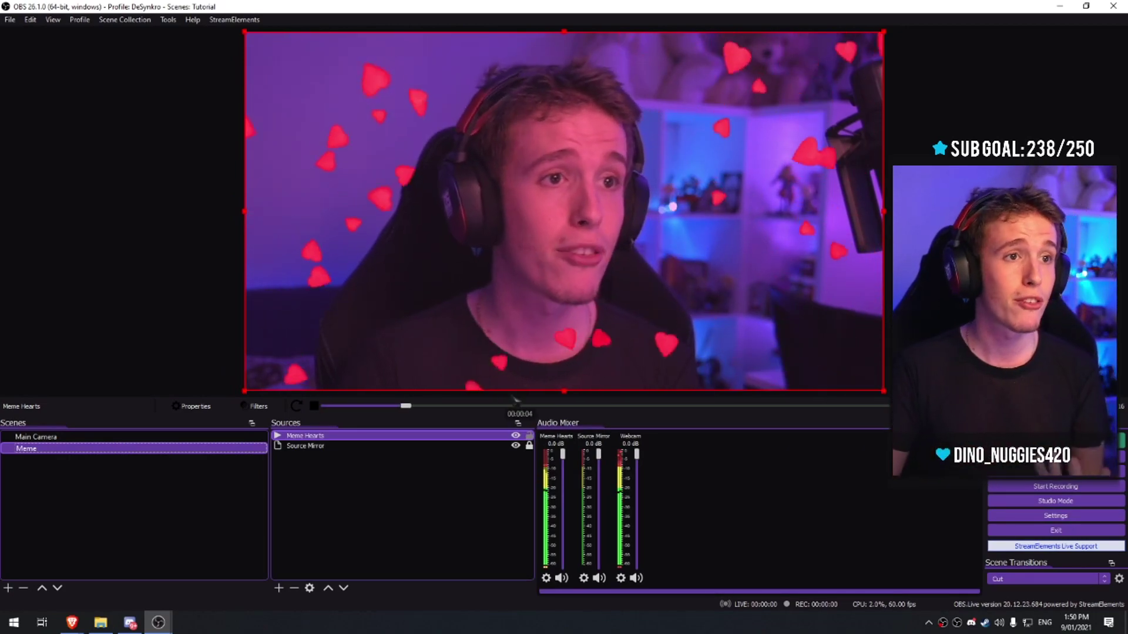
click(529, 436)
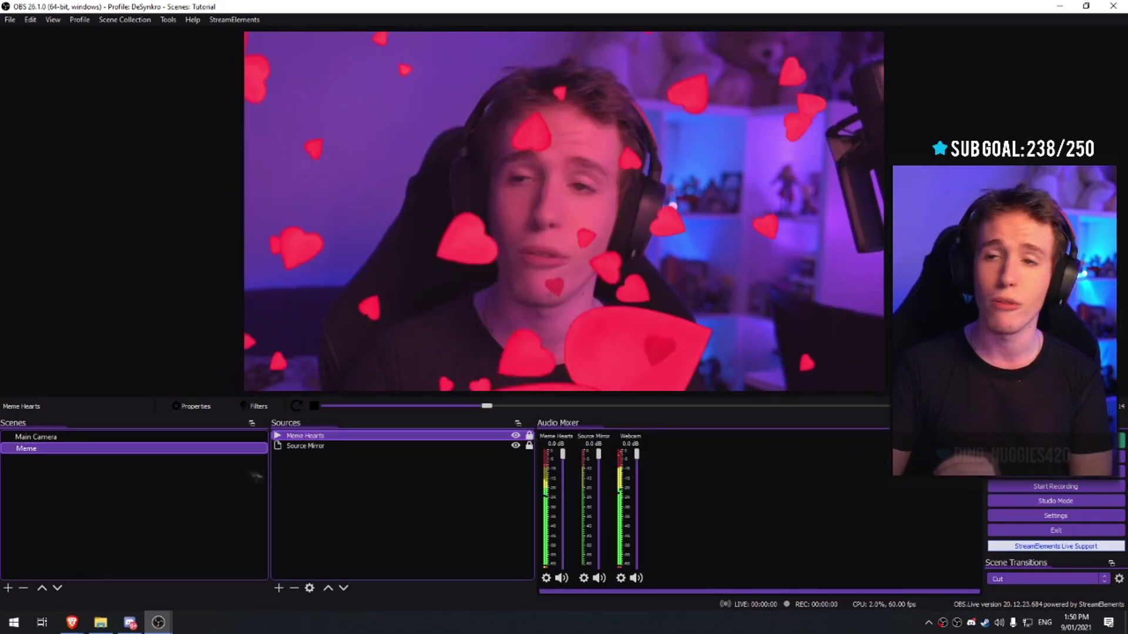
click(132, 438)
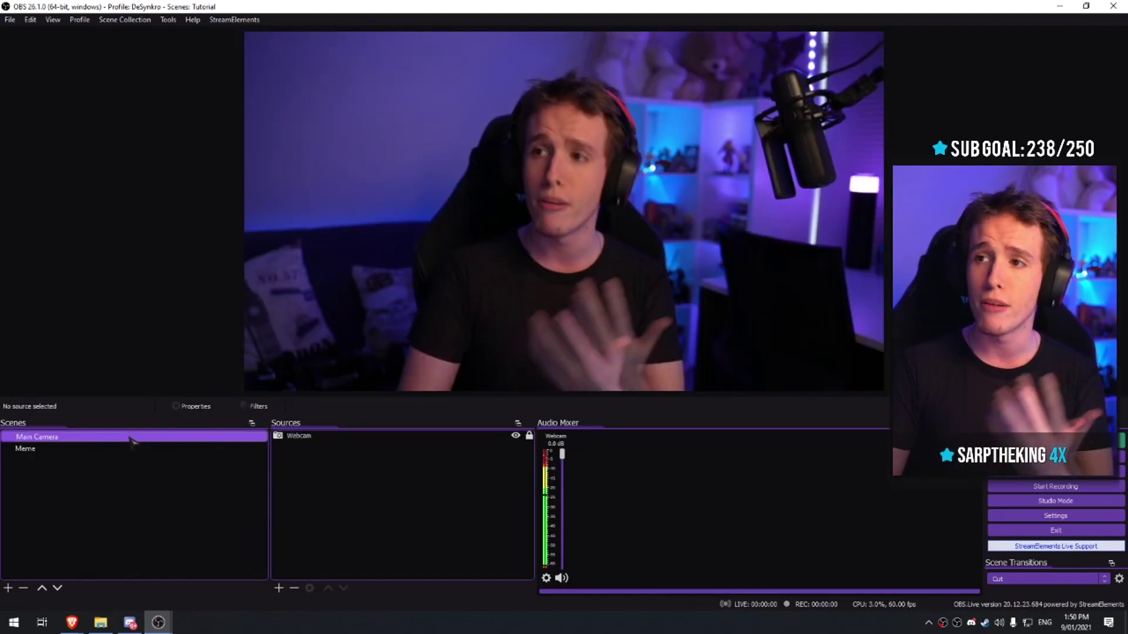
click(121, 448)
click(114, 438)
click(121, 448)
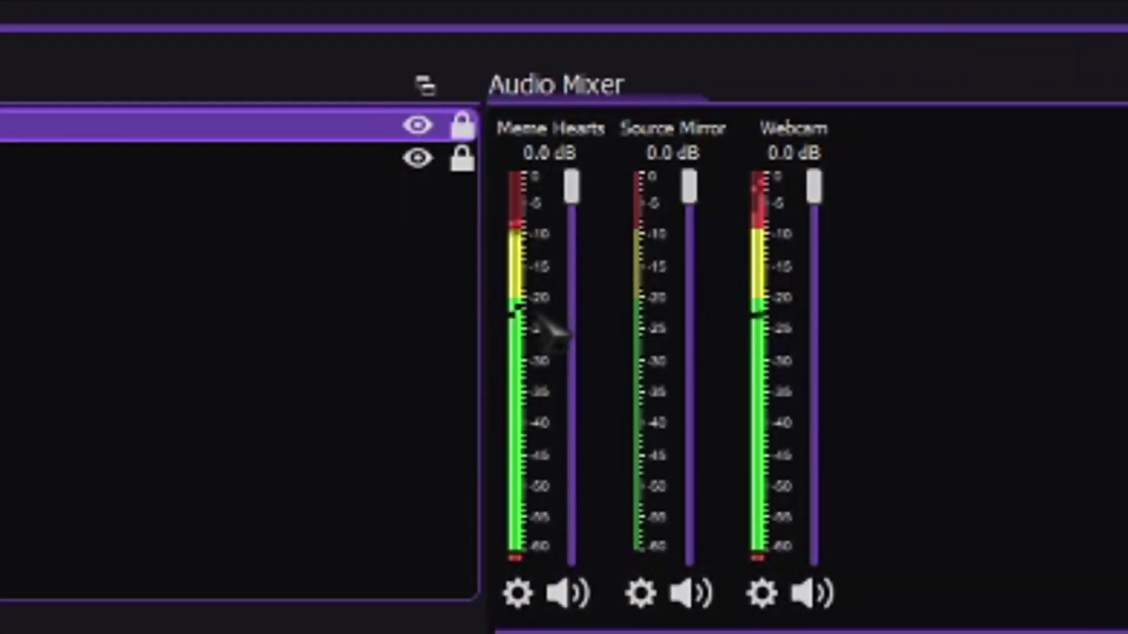
Step: In Advanced Audio Properties, set Meme Hearts audio monitoring to Monitor and Output
right_click(552, 492)
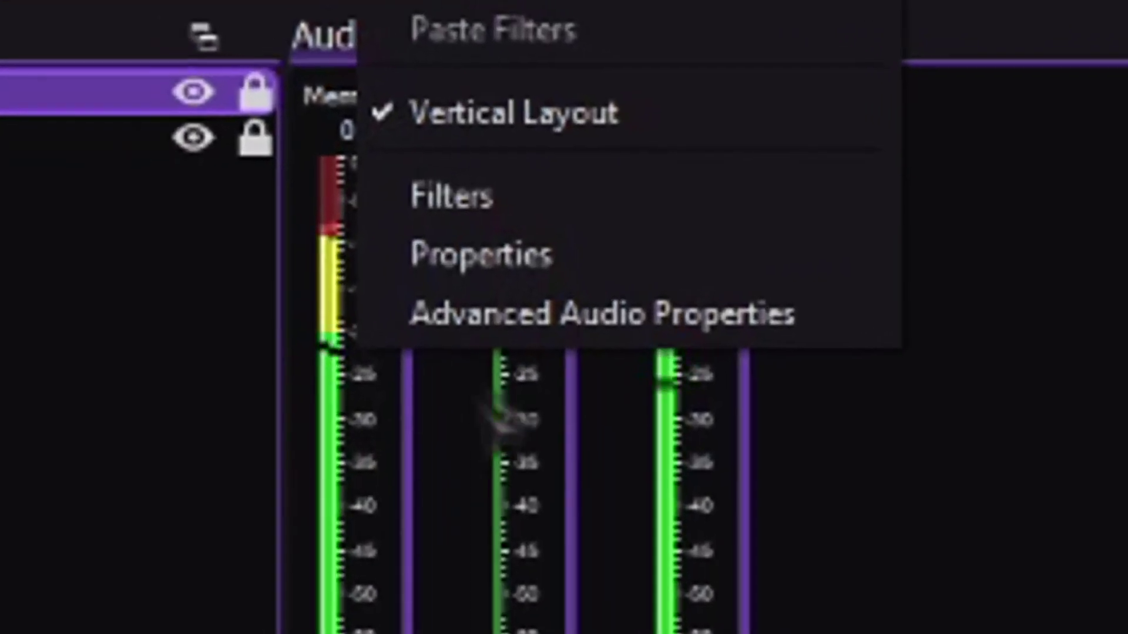
click(523, 337)
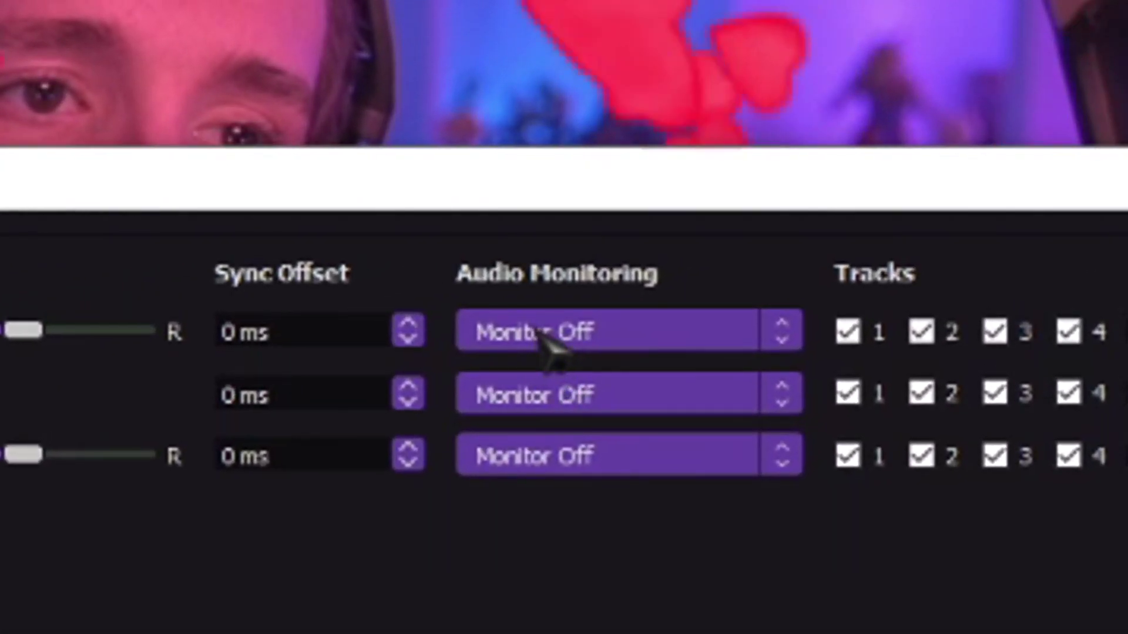
click(539, 335)
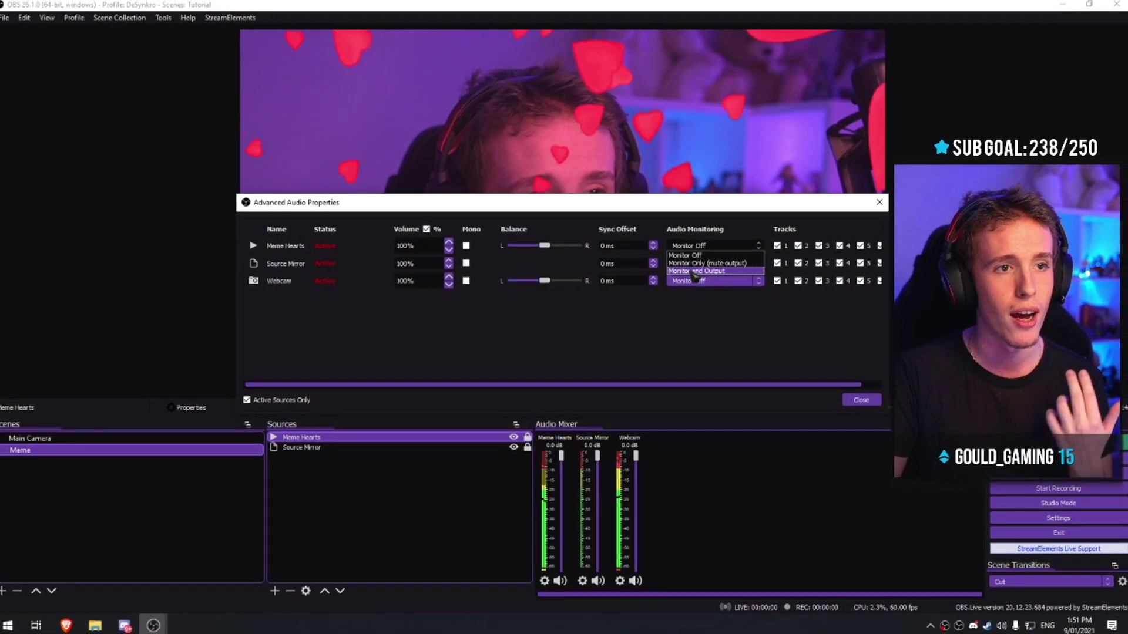
click(695, 271)
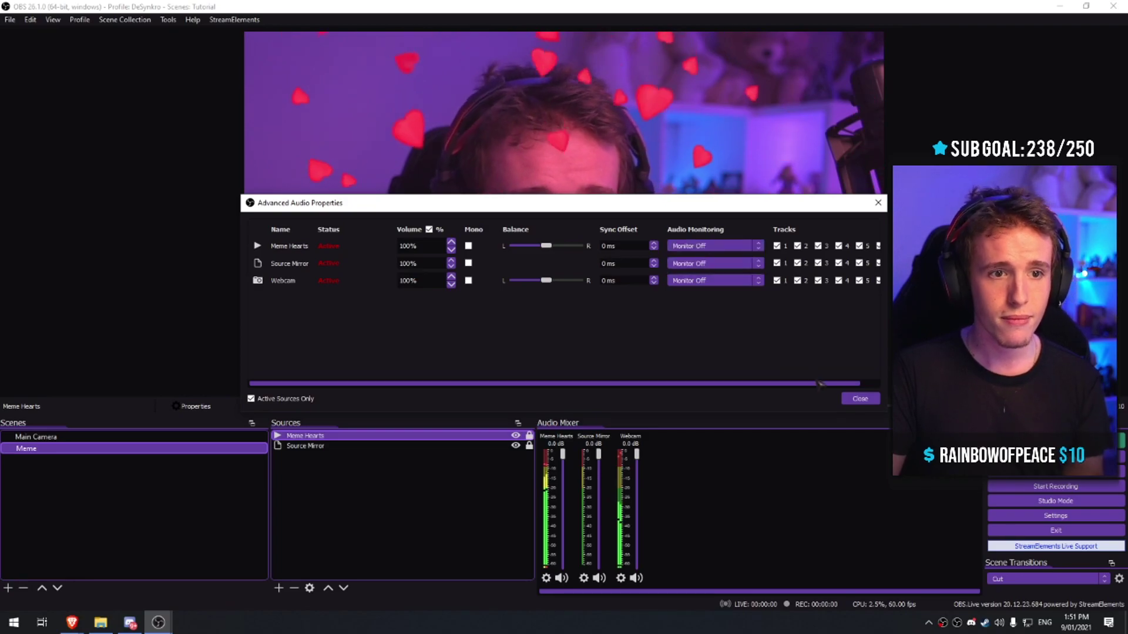
click(858, 399)
click(67, 437)
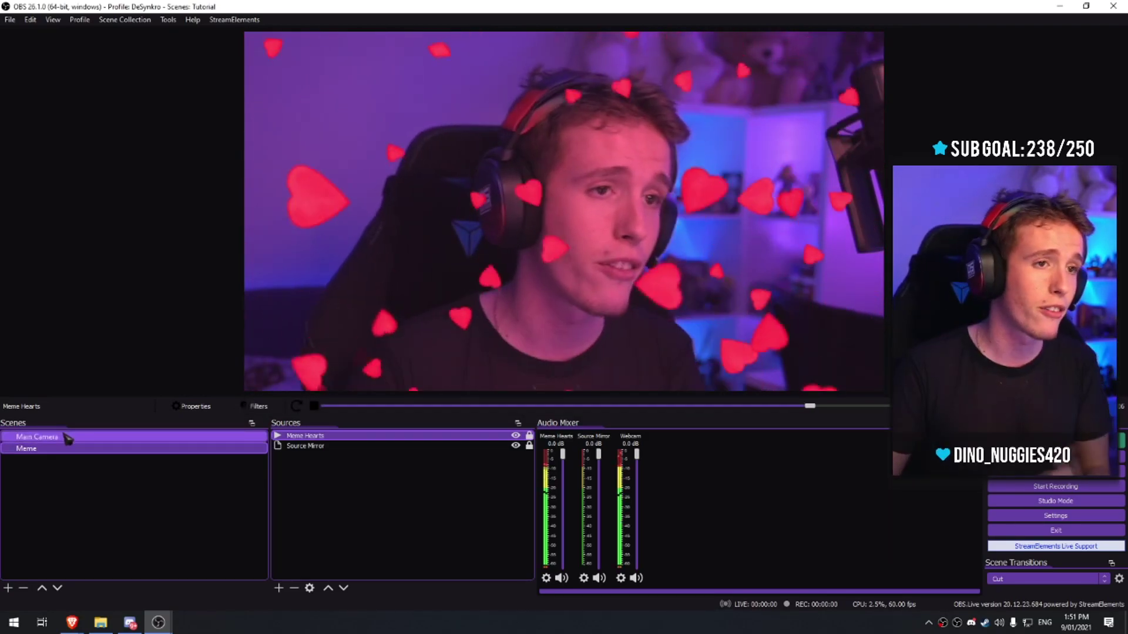
Step: Switch between the Main Camera and Meme scenes, finishing on Main Camera
click(68, 437)
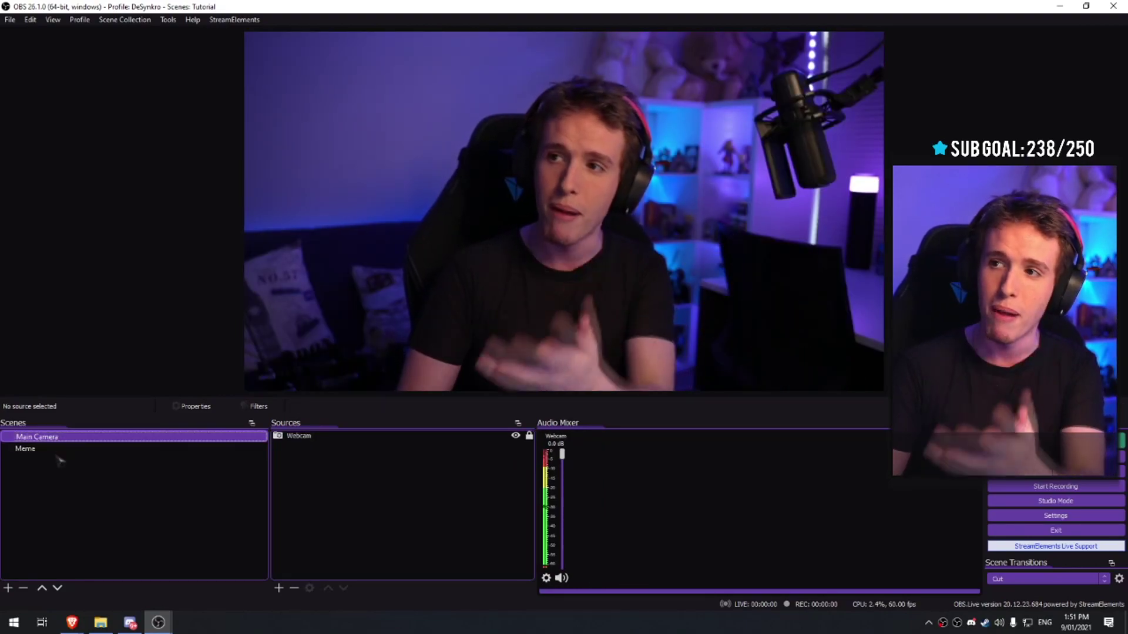
click(69, 449)
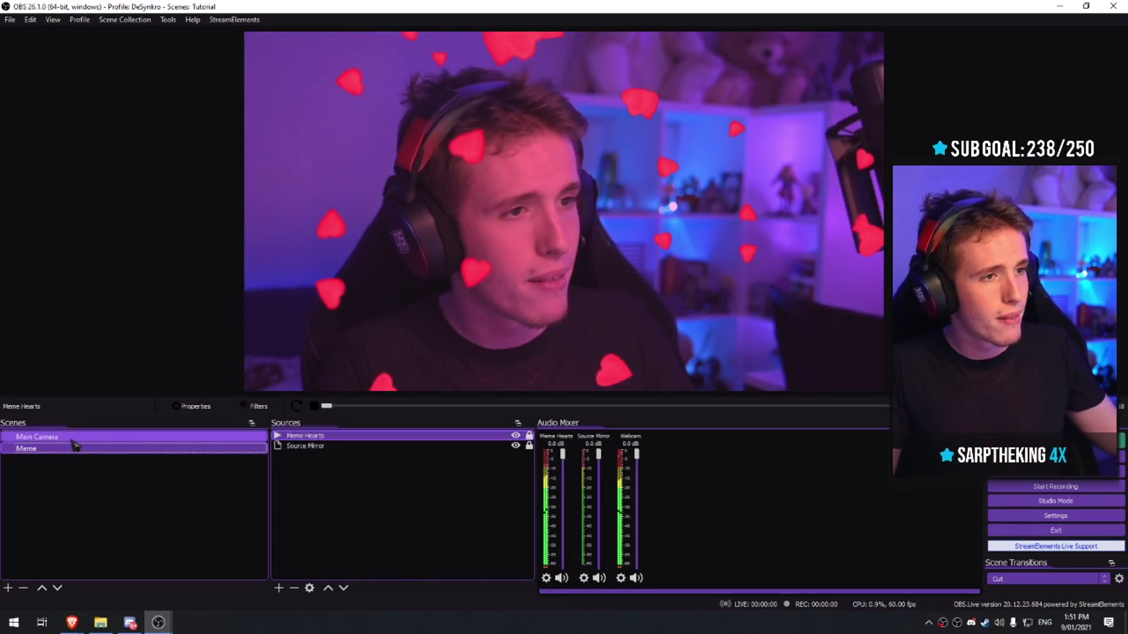
click(72, 441)
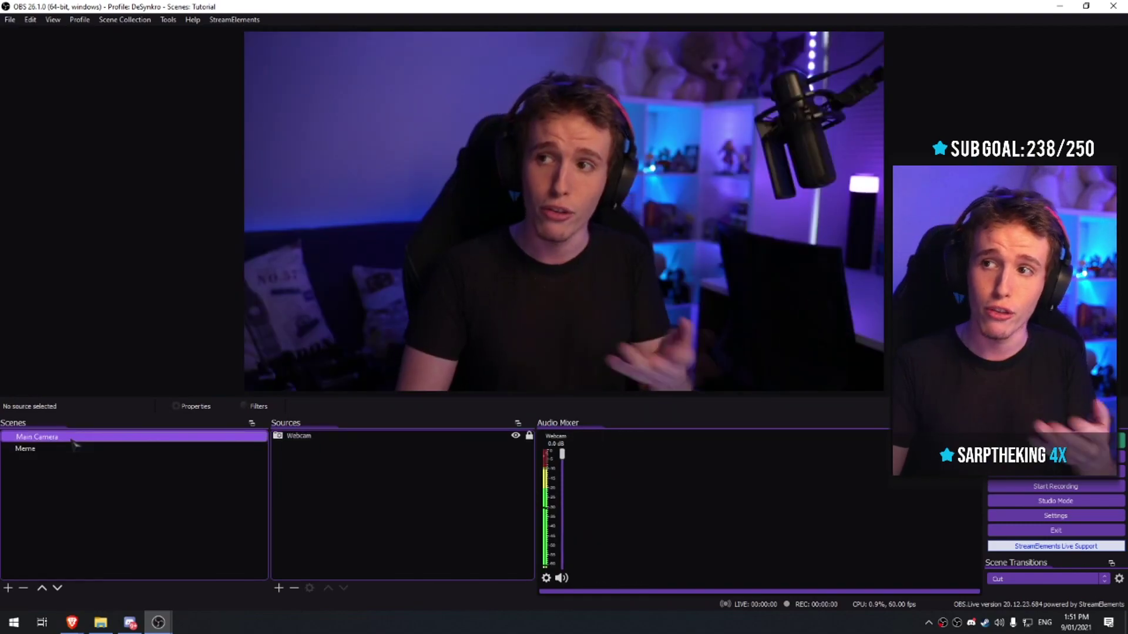